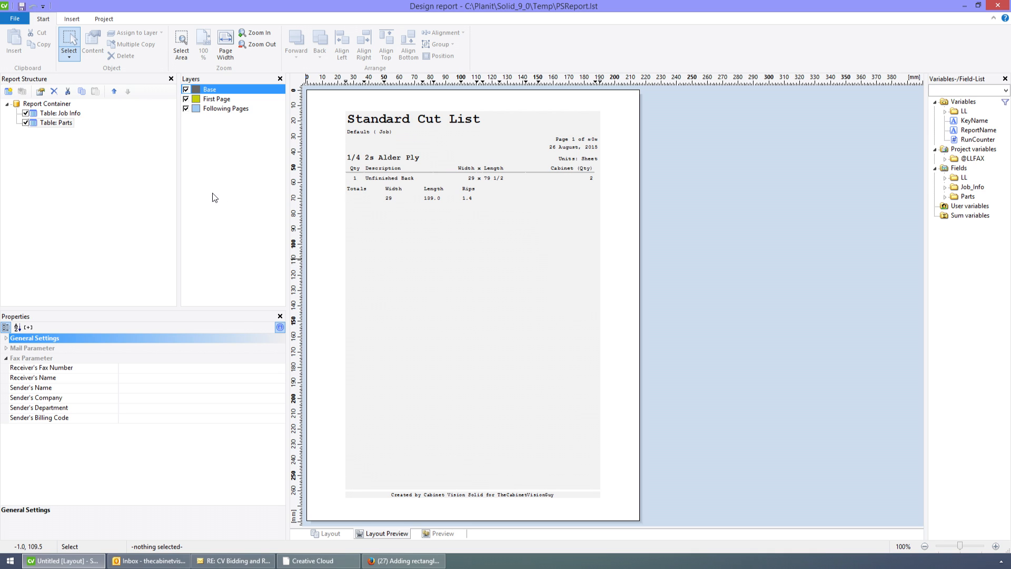
- Create a user variable named Margins with the formula 25.4
left_click(105, 18)
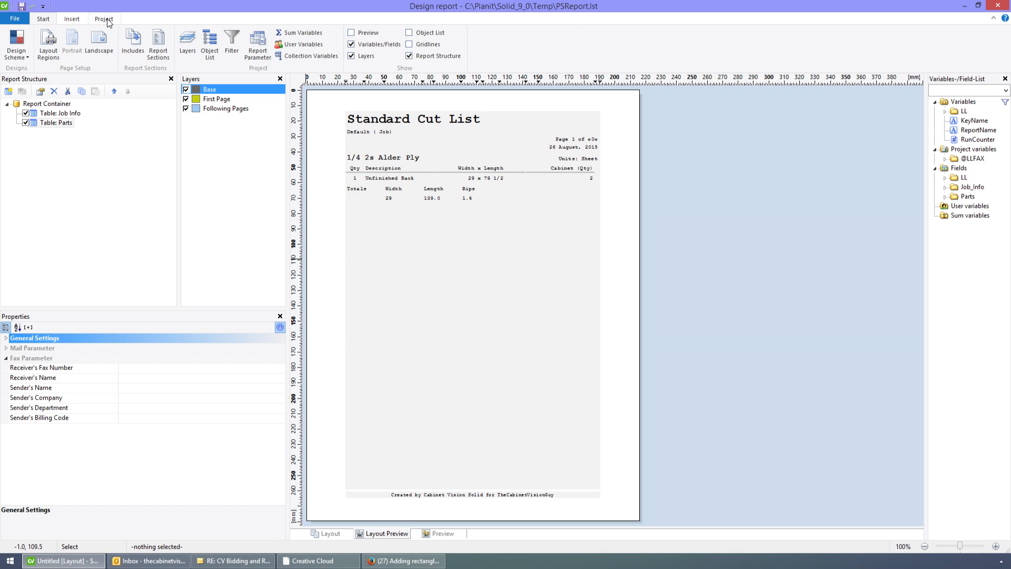
left_click(303, 44)
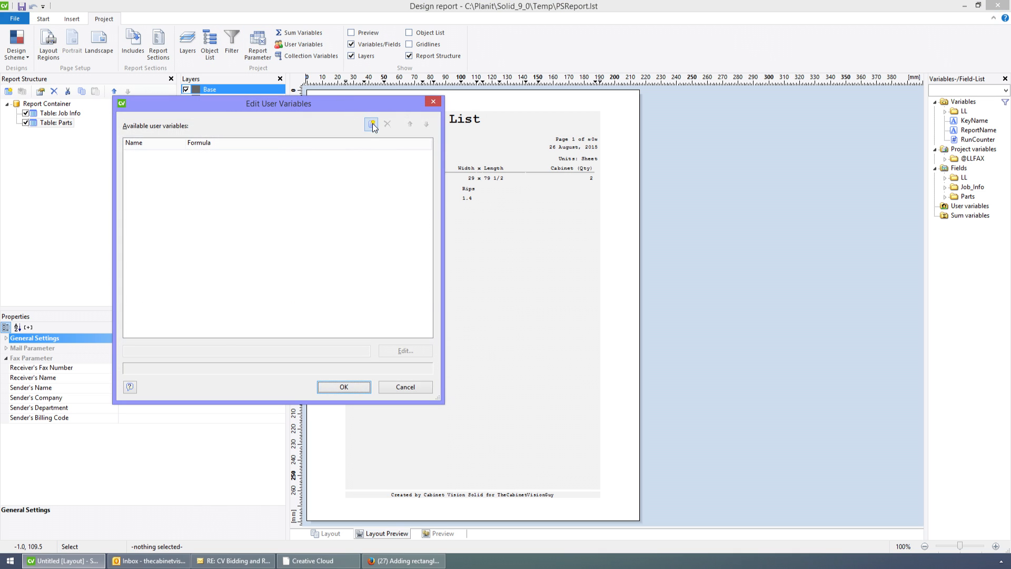
left_click(372, 125)
type("Mar")
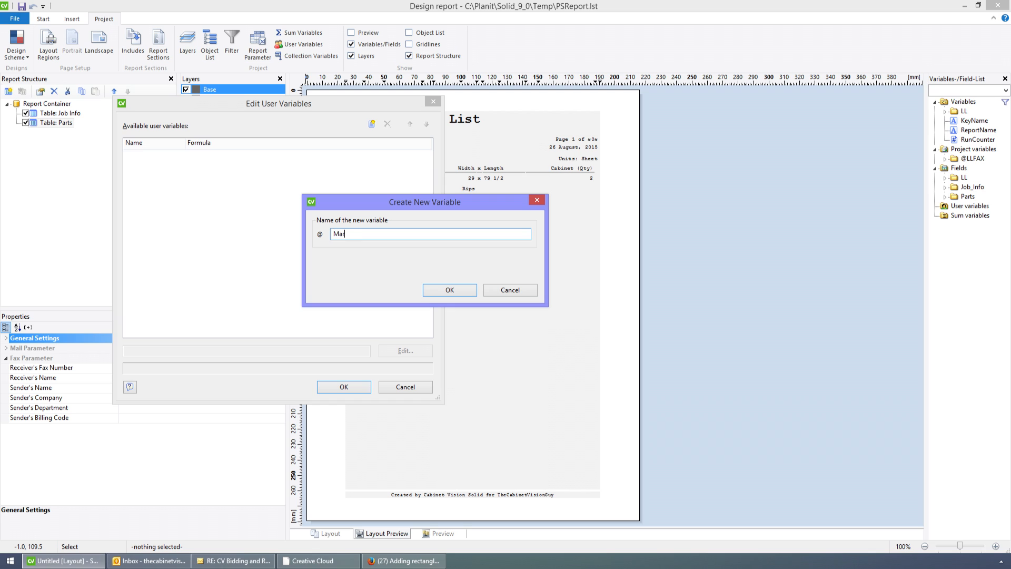
type("gins")
key("Return")
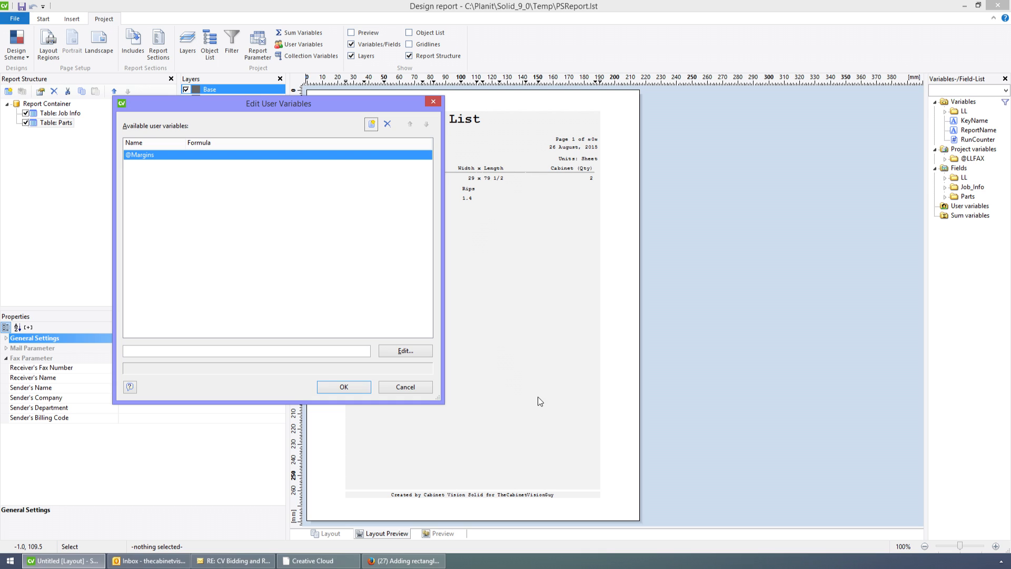
left_click(150, 350)
type("25.4")
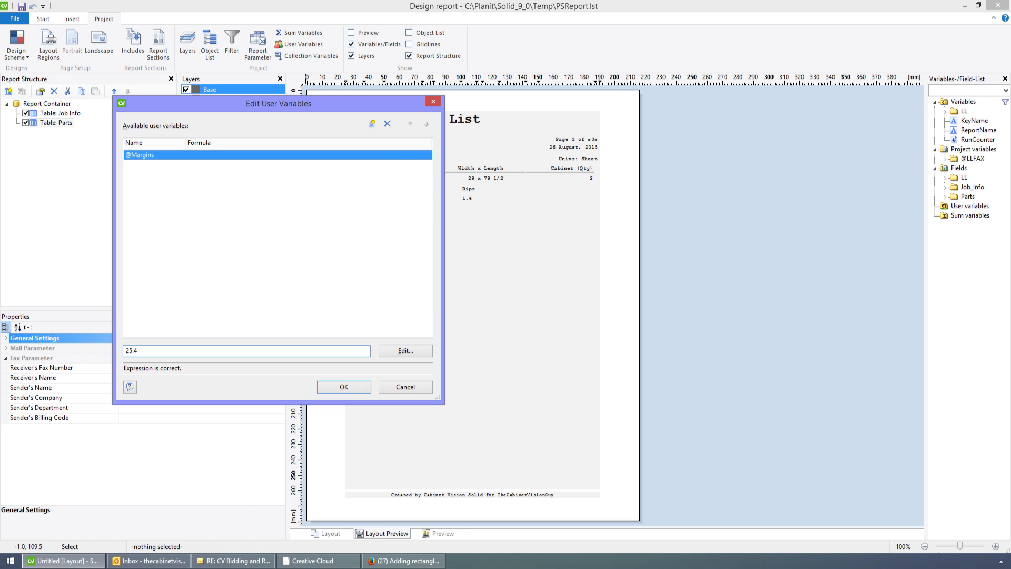
- Add a second user variable named RCWidth
left_click(371, 125)
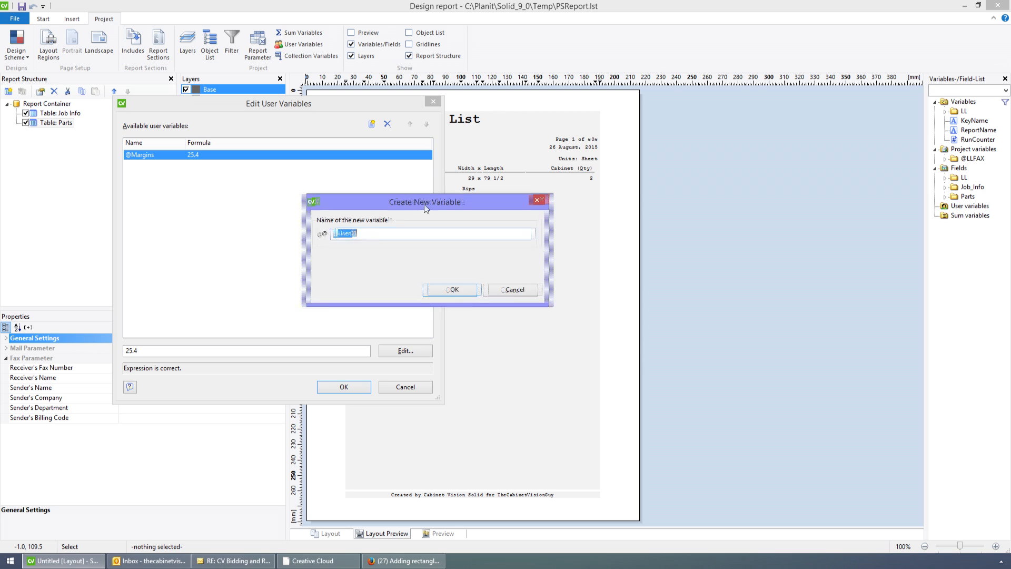
left_click_drag(422, 208, 469, 204)
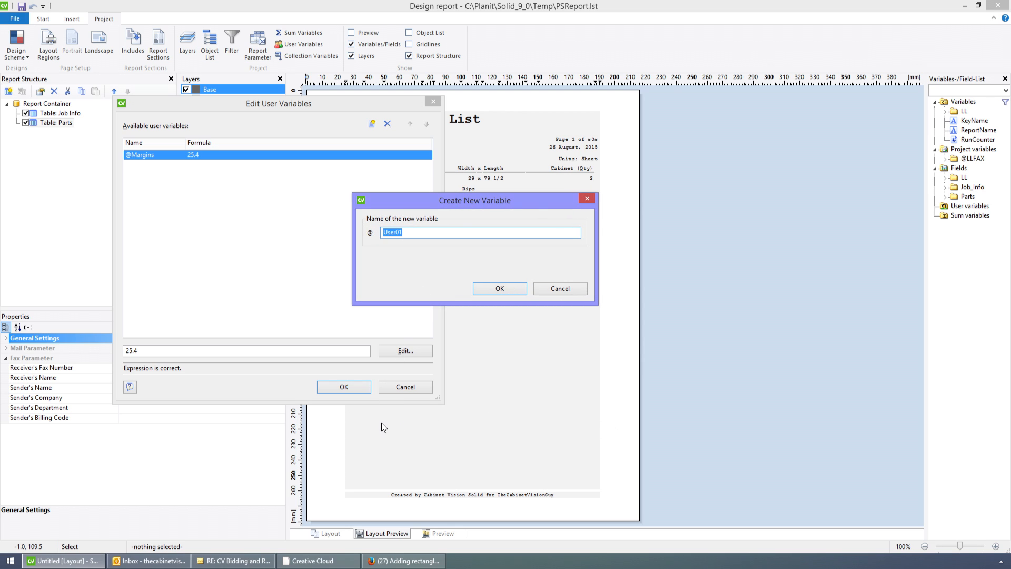
type("RCWidth")
left_click(499, 289)
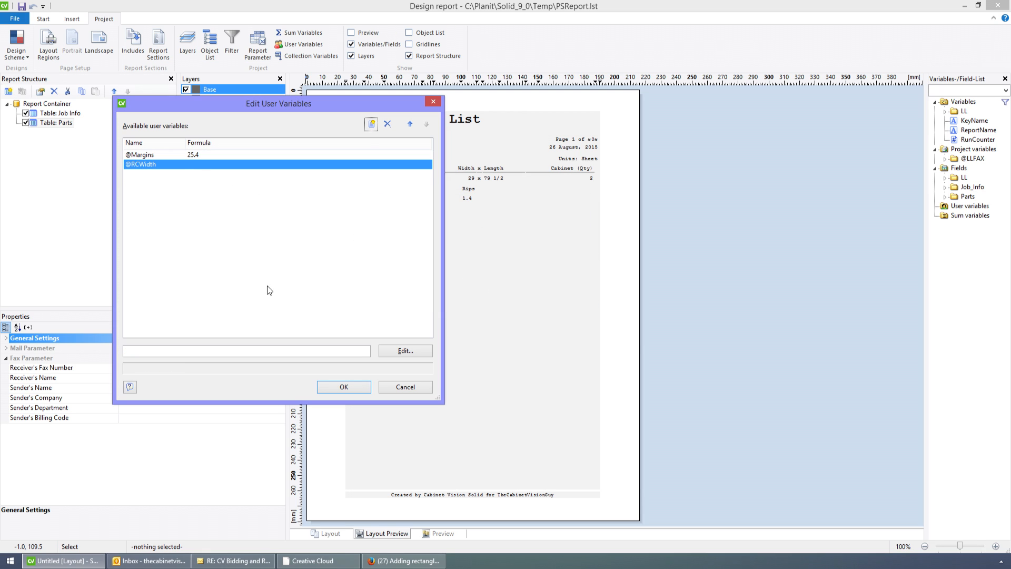
left_click(406, 351)
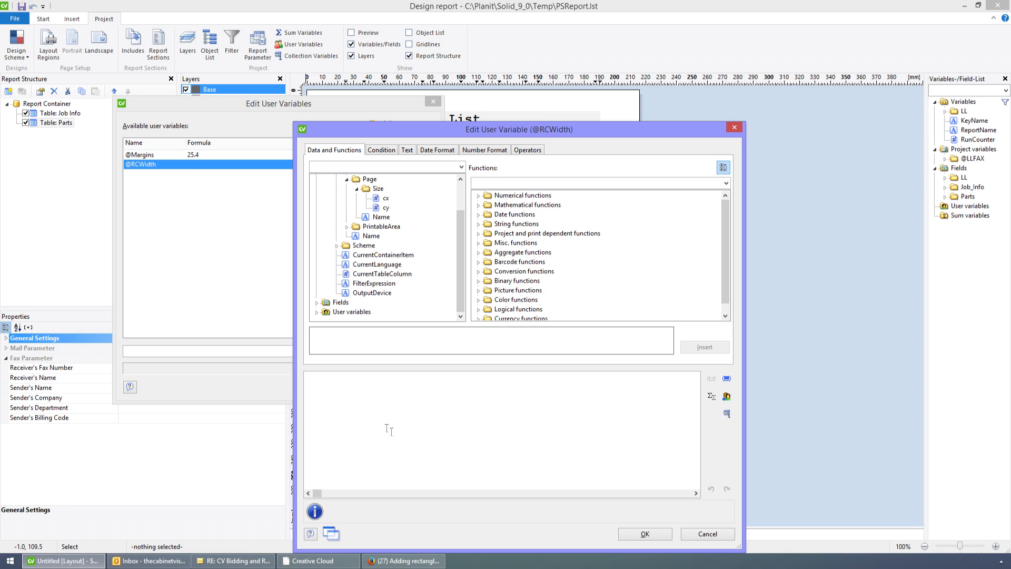
left_click_drag(460, 254, 464, 216)
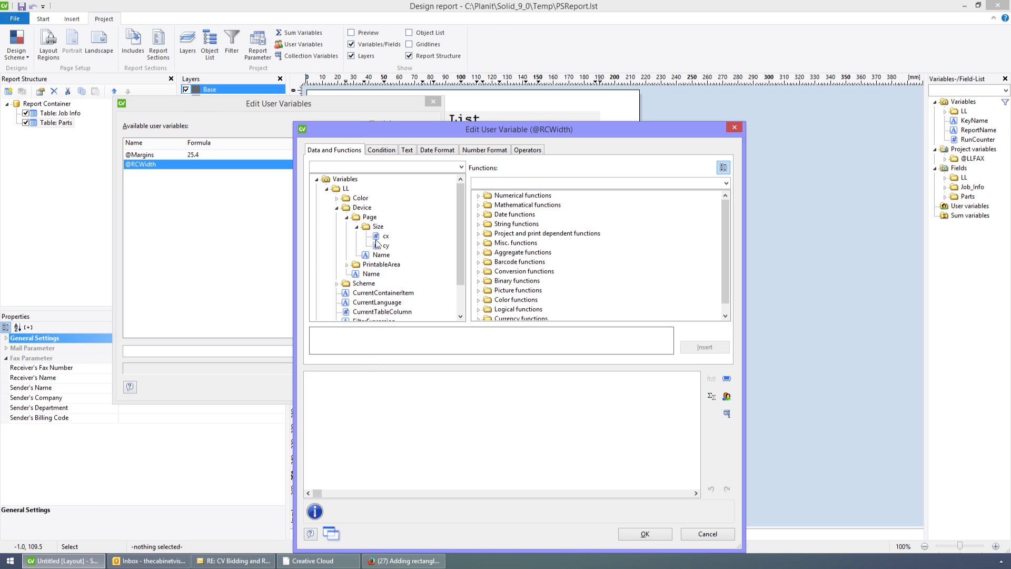
left_click(335, 190)
left_click(349, 209)
left_click(363, 218)
left_click(370, 229)
left_click(383, 236)
left_click(382, 246)
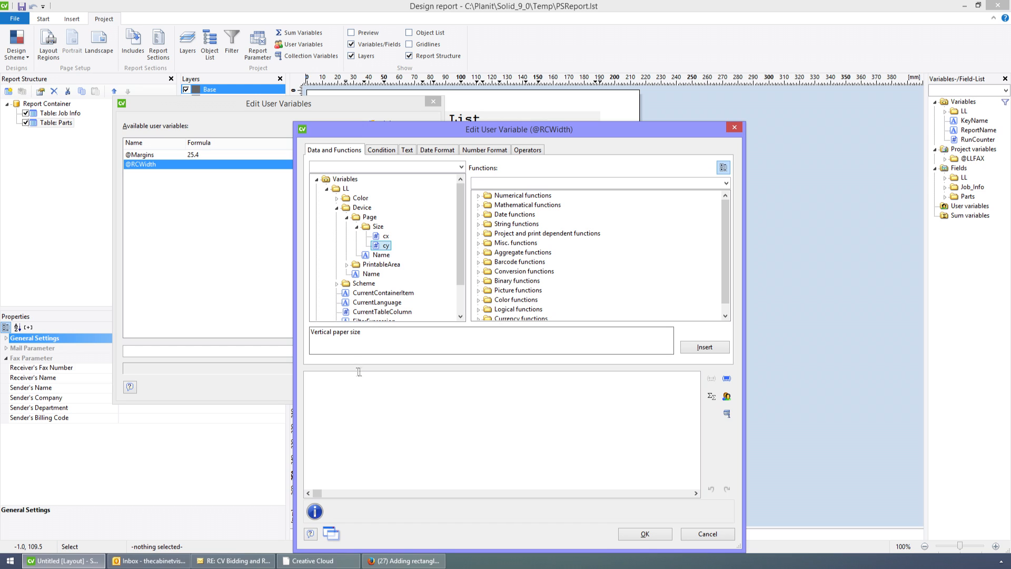
left_click(380, 238)
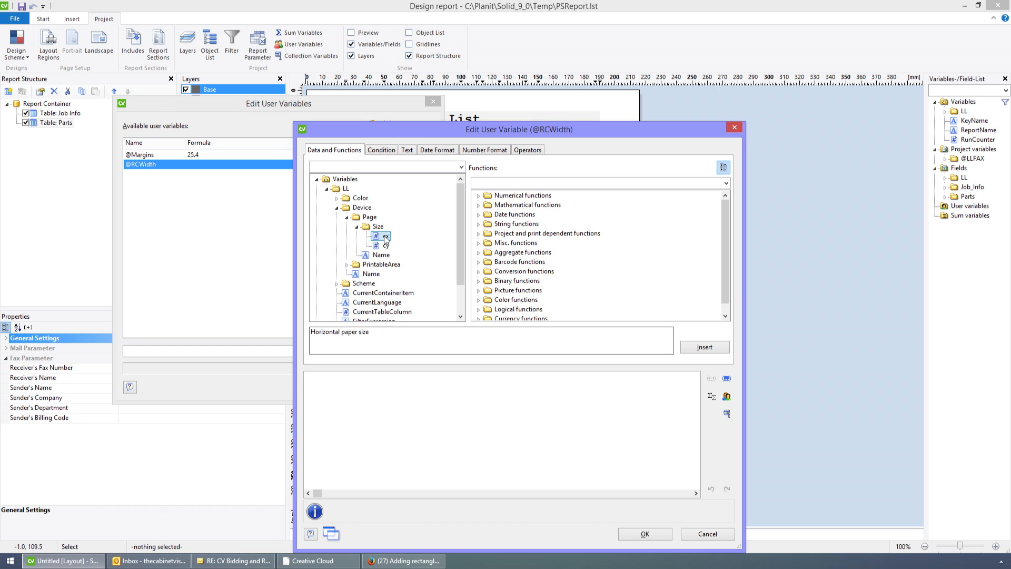
double_click(386, 237)
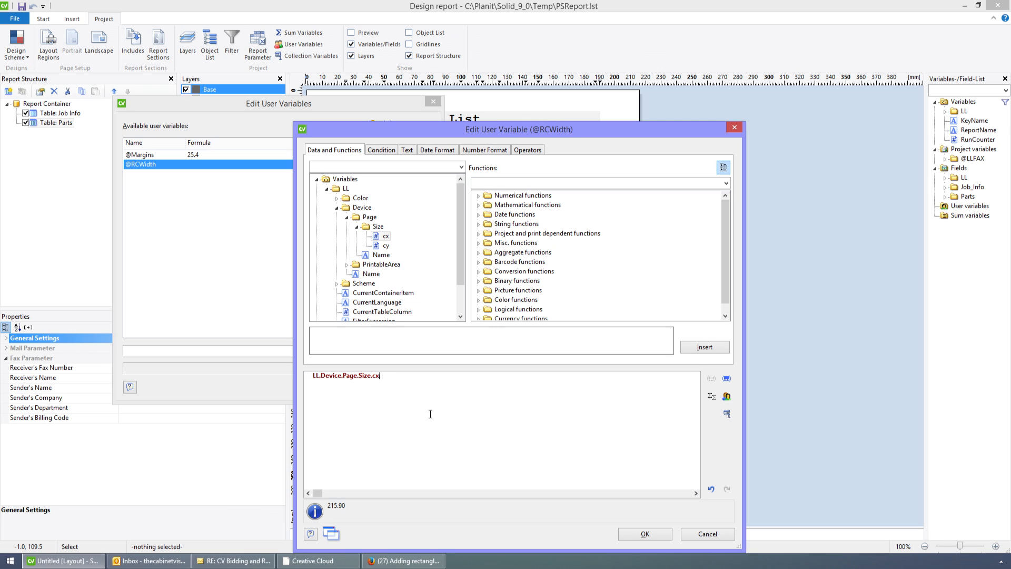
type("-")
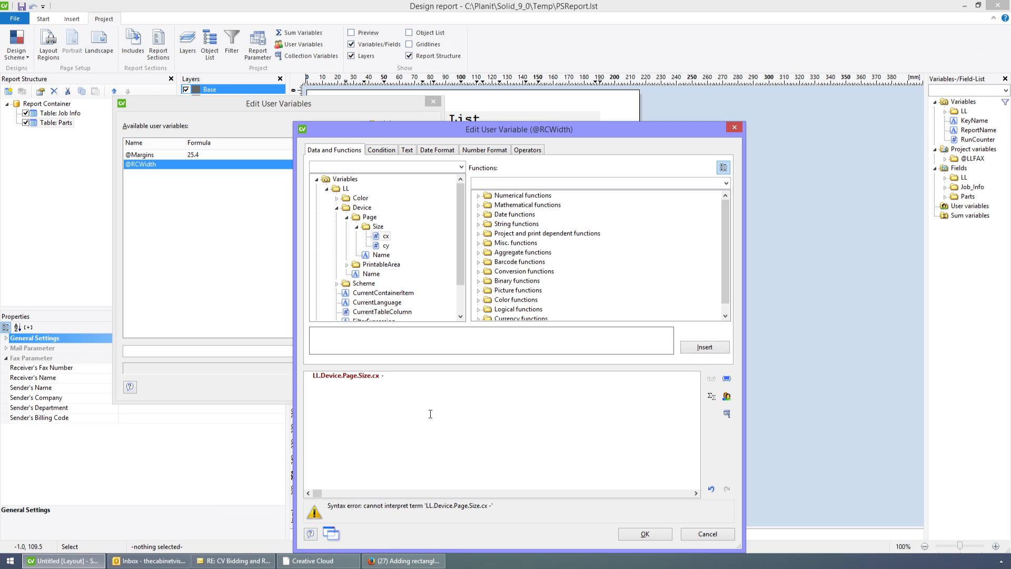
type(" (@Margins *2)")
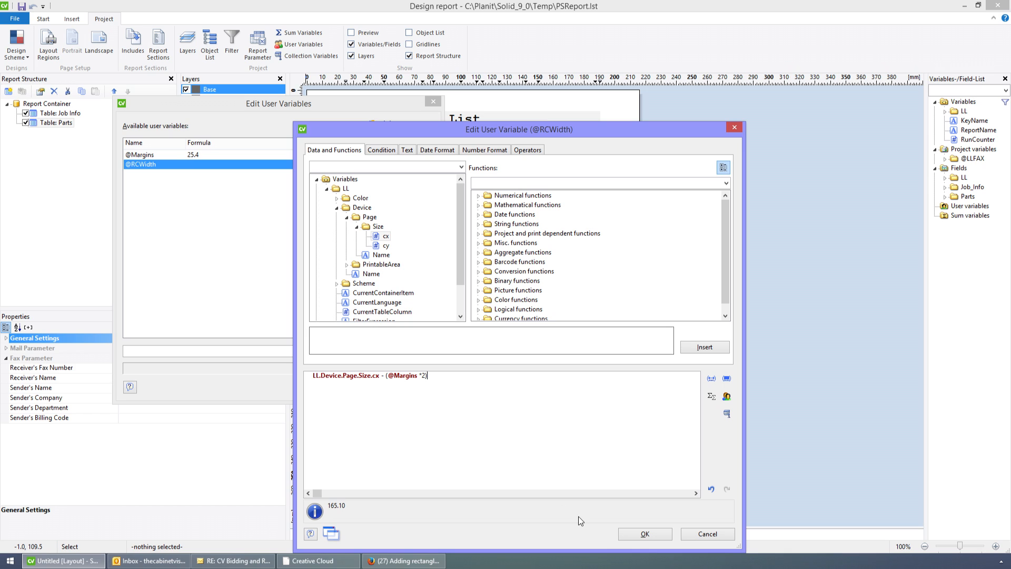
left_click(646, 534)
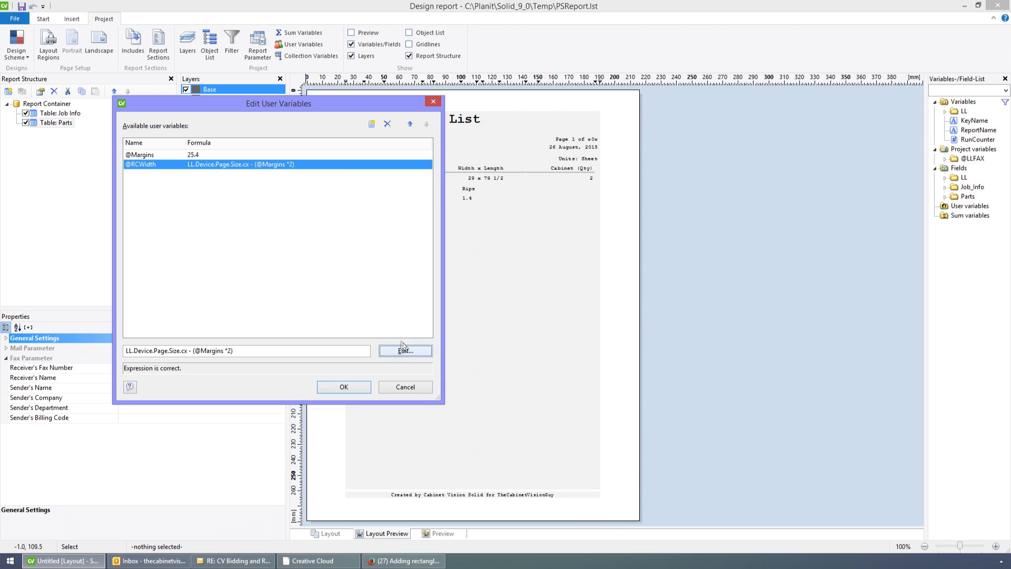
- Add a third user variable named RCHeight and open its formula for editing
left_click(372, 126)
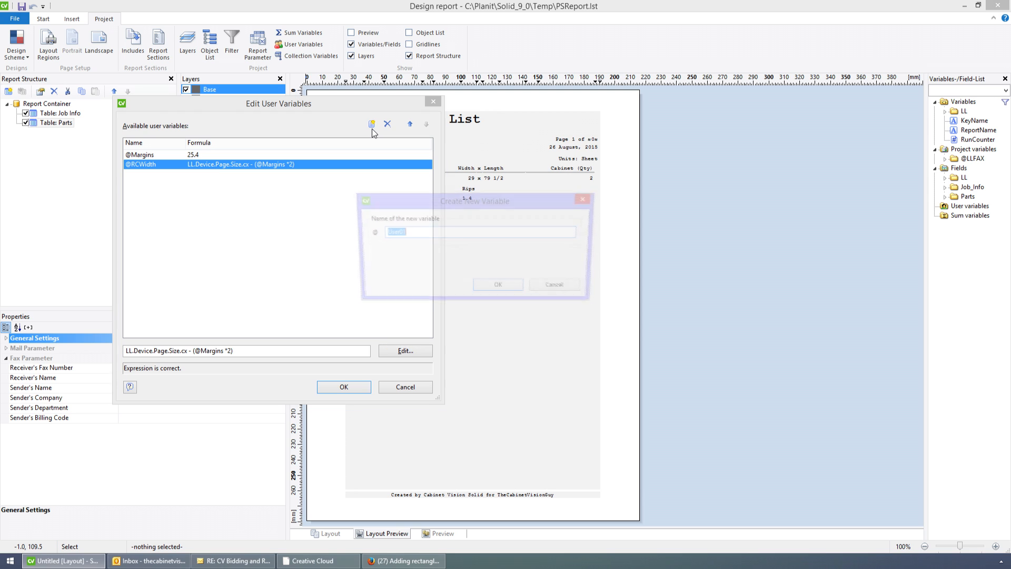
type("RCHeight")
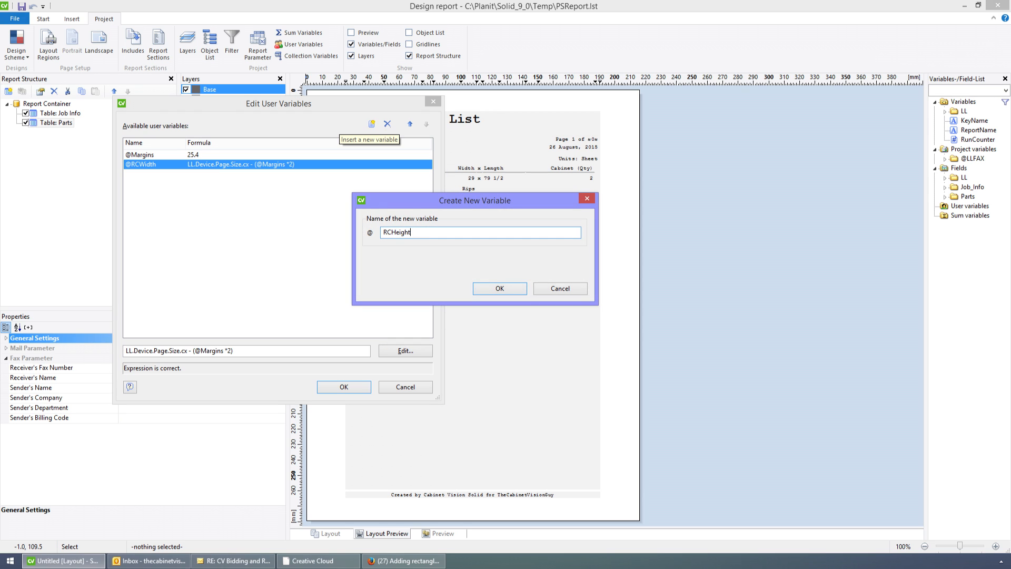
left_click(489, 285)
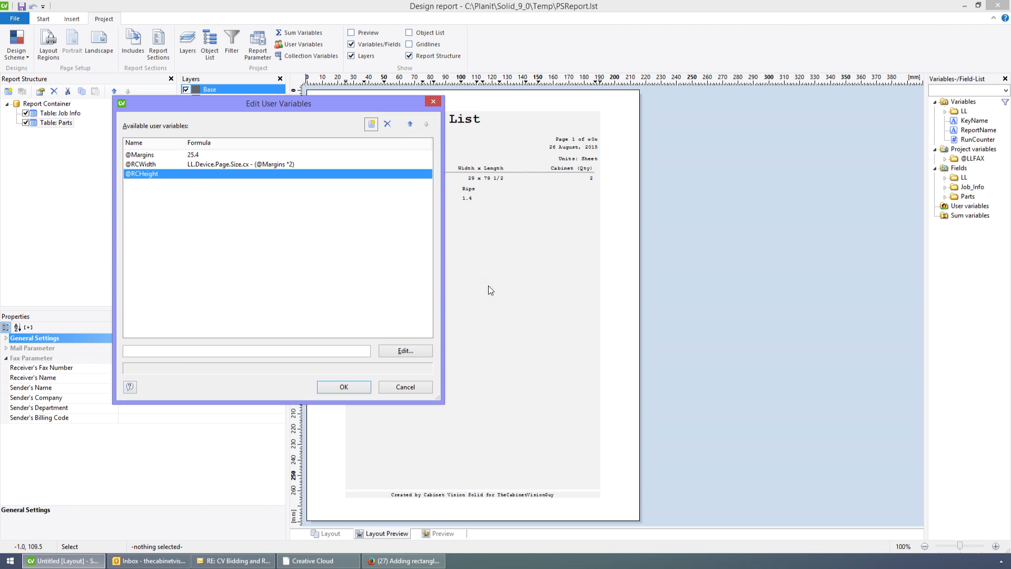
left_click(420, 355)
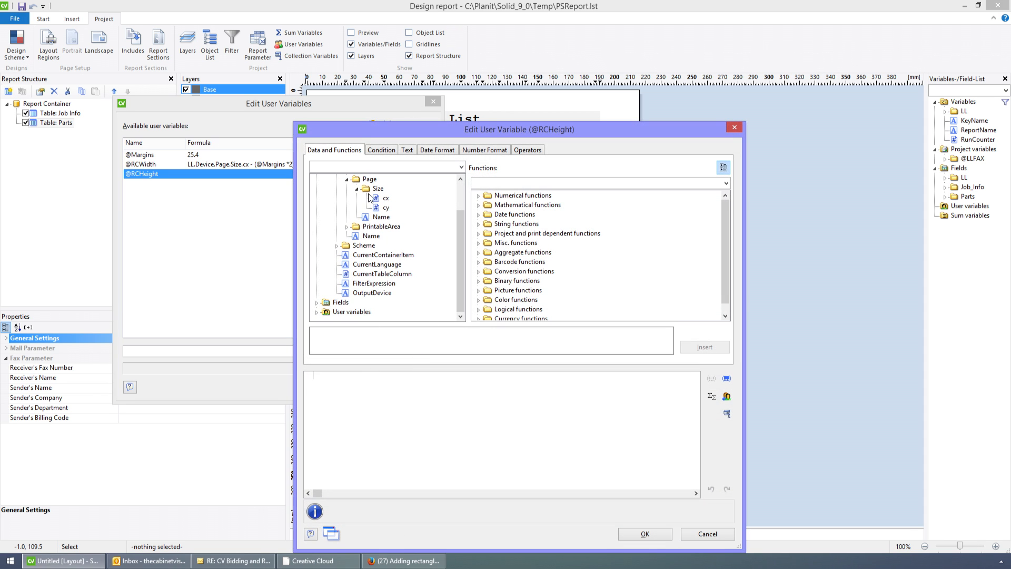
left_click(384, 210)
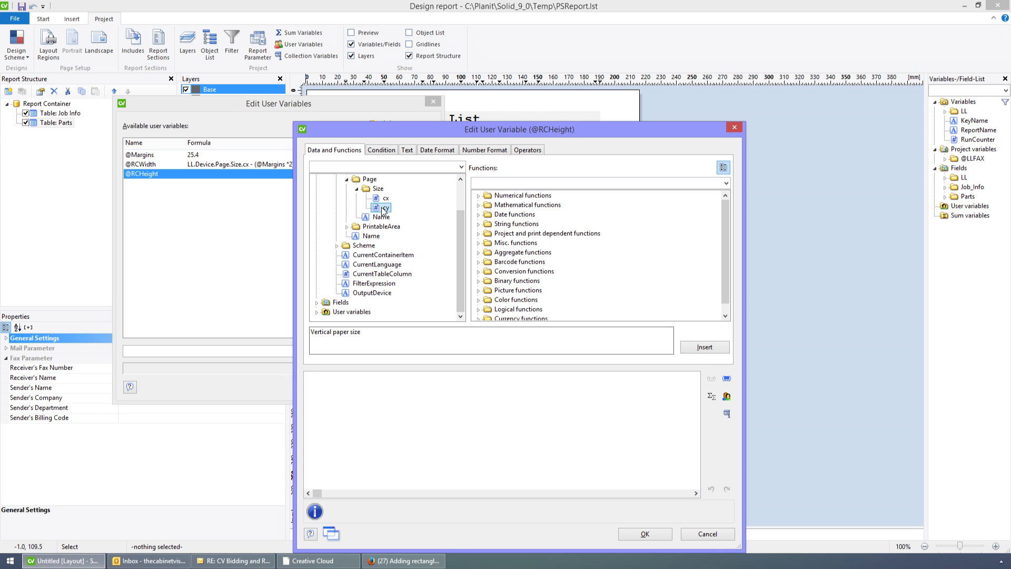
double_click(384, 209)
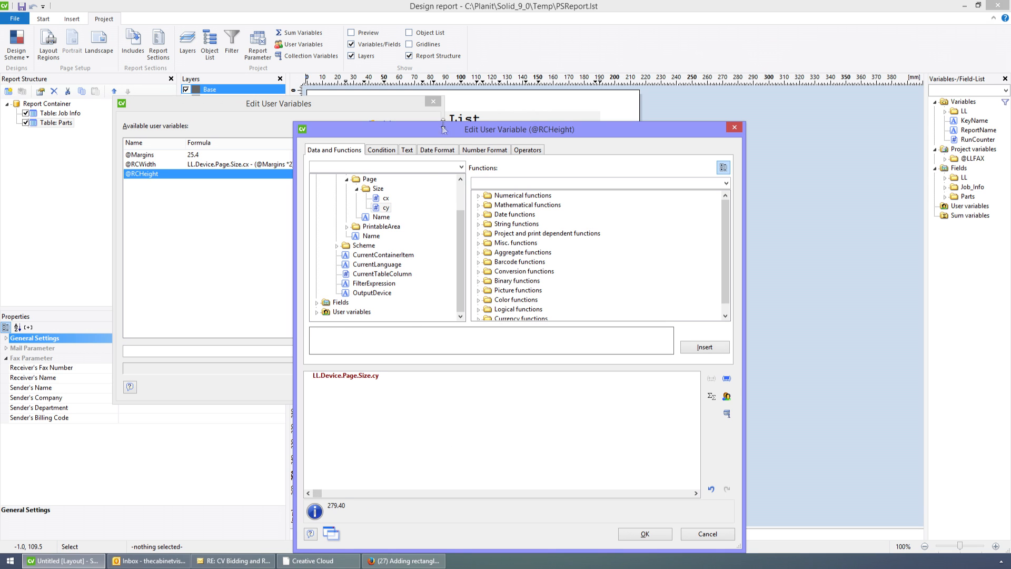
left_click_drag(440, 130, 566, 96)
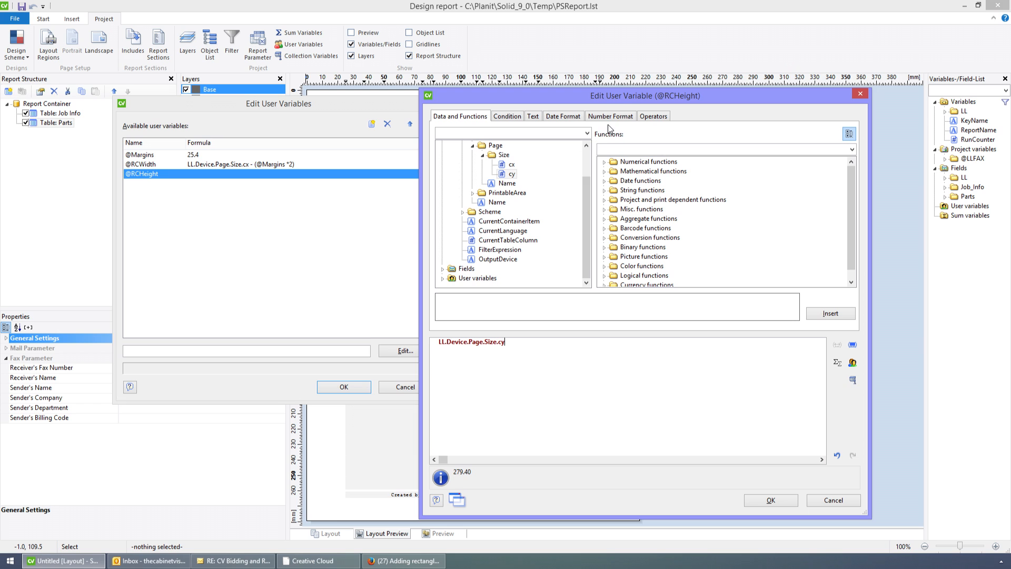
left_click_drag(623, 103, 461, 106)
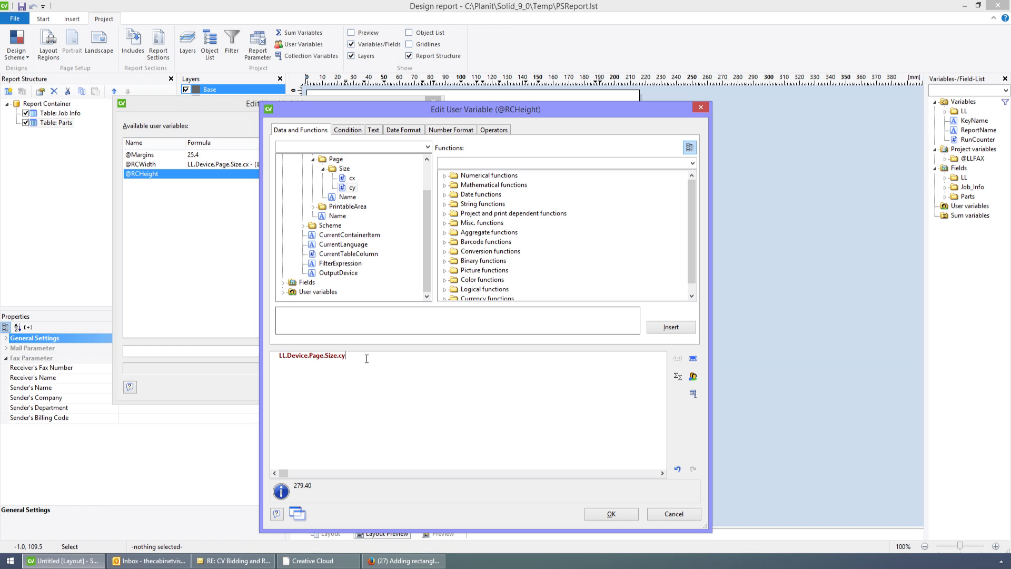
key("ctrl+a")
key("Delete")
- Define the condition of RCHeight's conditional expression as Page() = 1
left_click(350, 129)
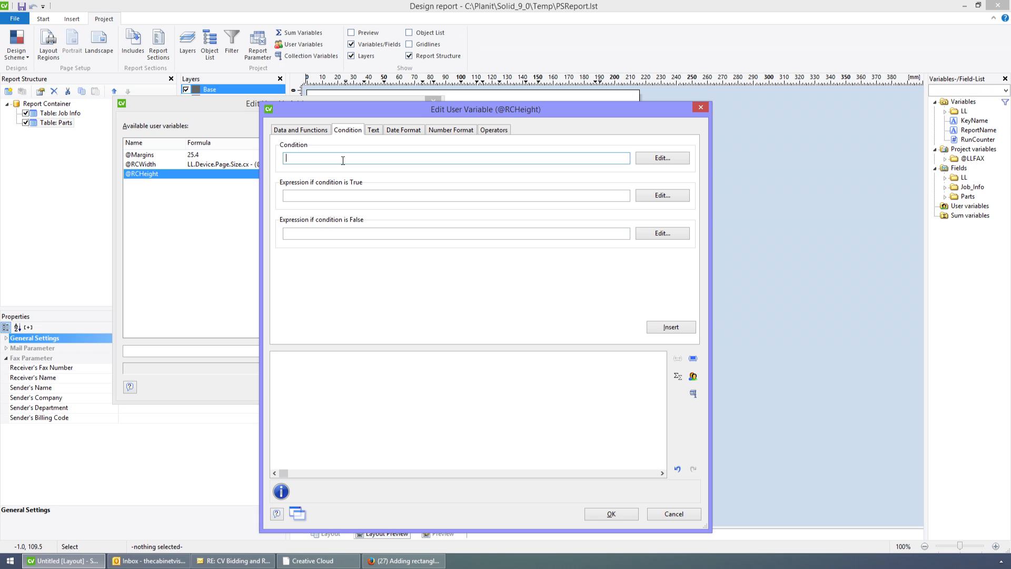
type("Page()")
left_click(665, 158)
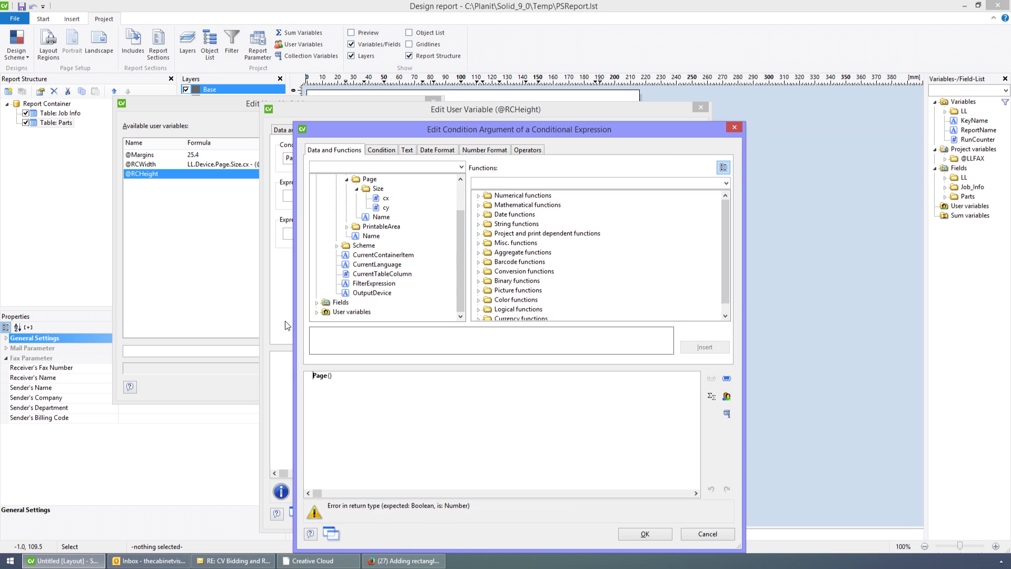
left_click(375, 411)
type("= 1")
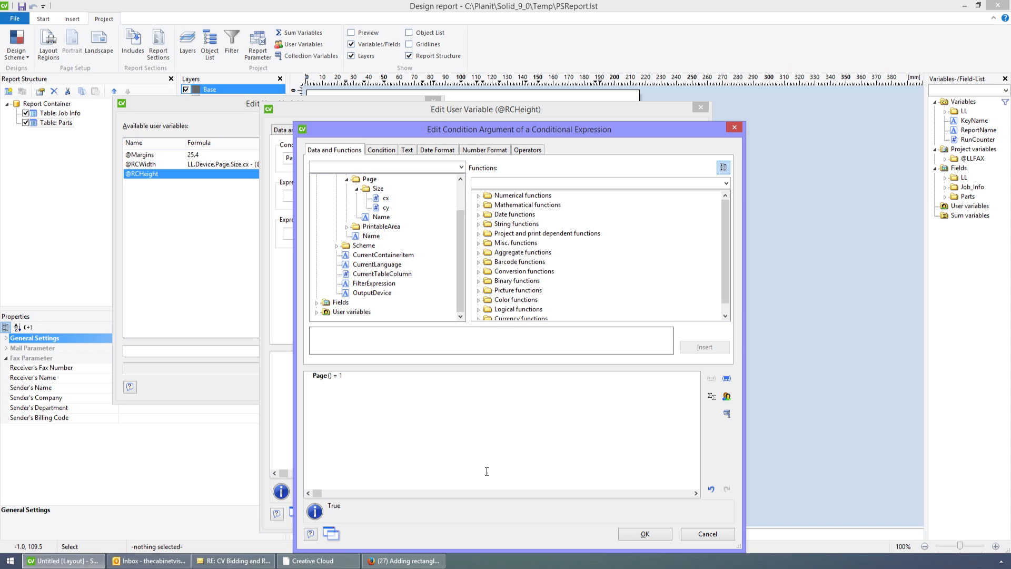
left_click(654, 535)
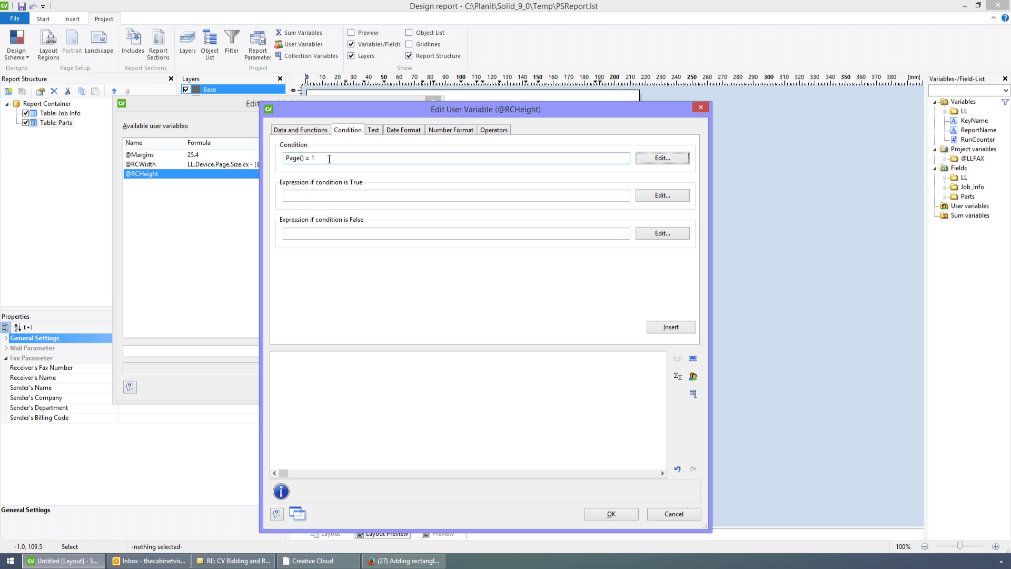
- Start RCHeight's expression for a true condition with the vertical page size, LL.Device.Page.Size.cy
left_click(320, 194)
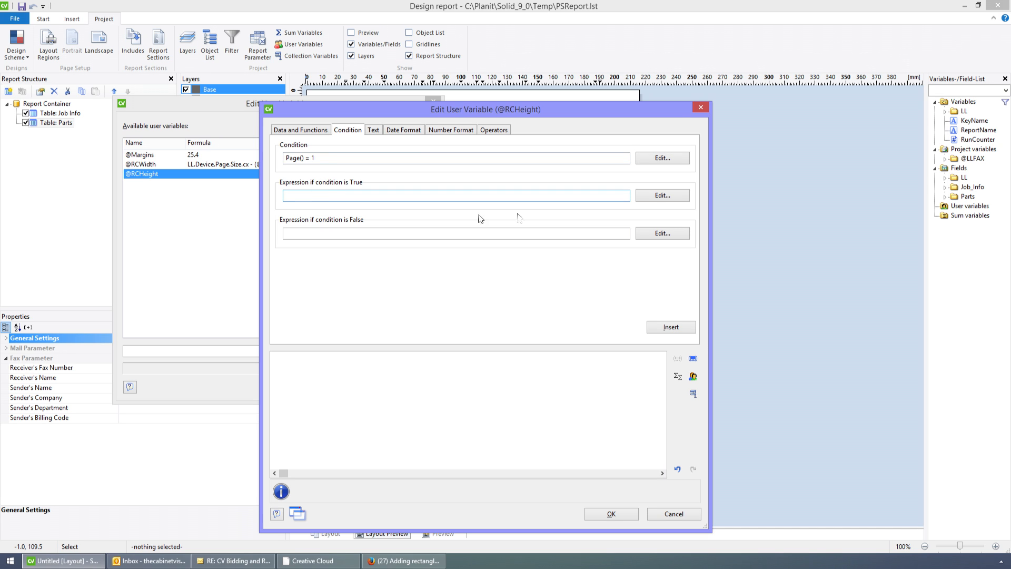
left_click(657, 197)
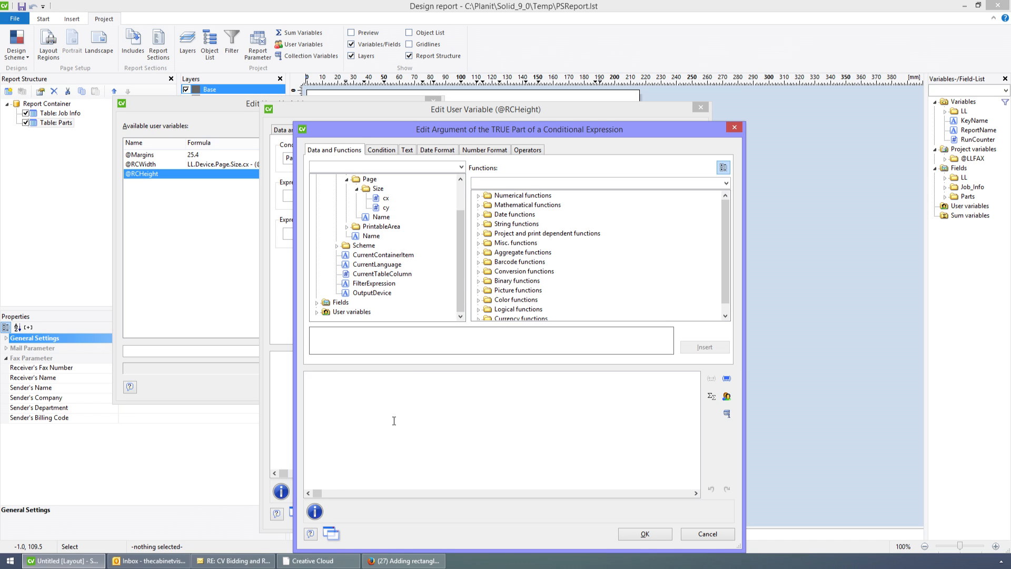
type("ll.de")
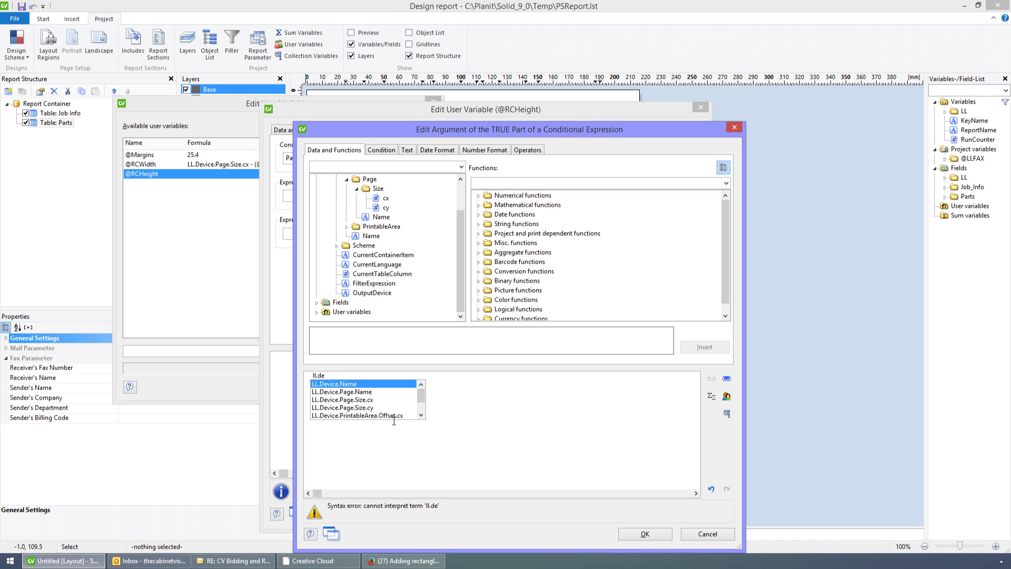
type("vice.pa")
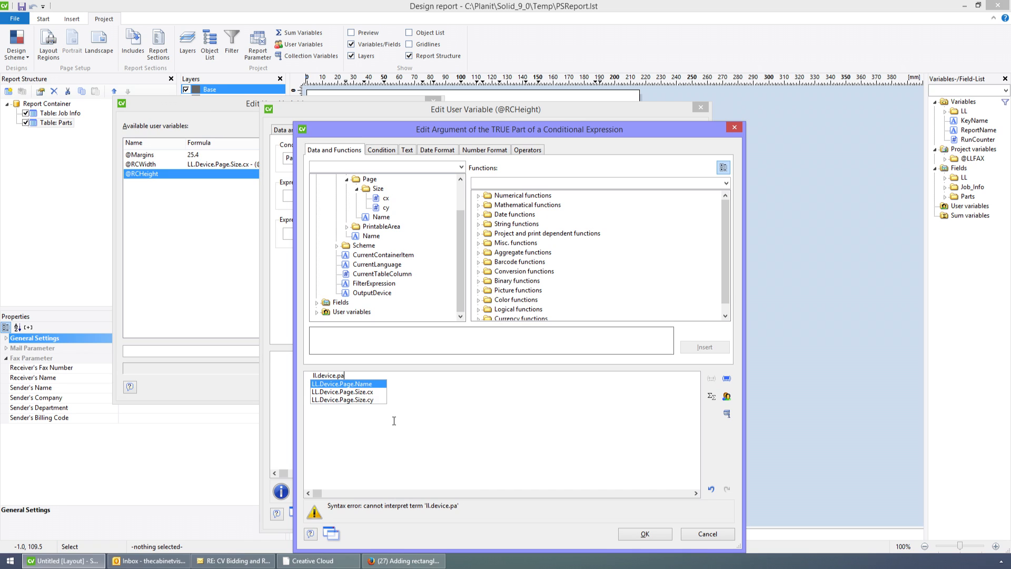
type("ge.size")
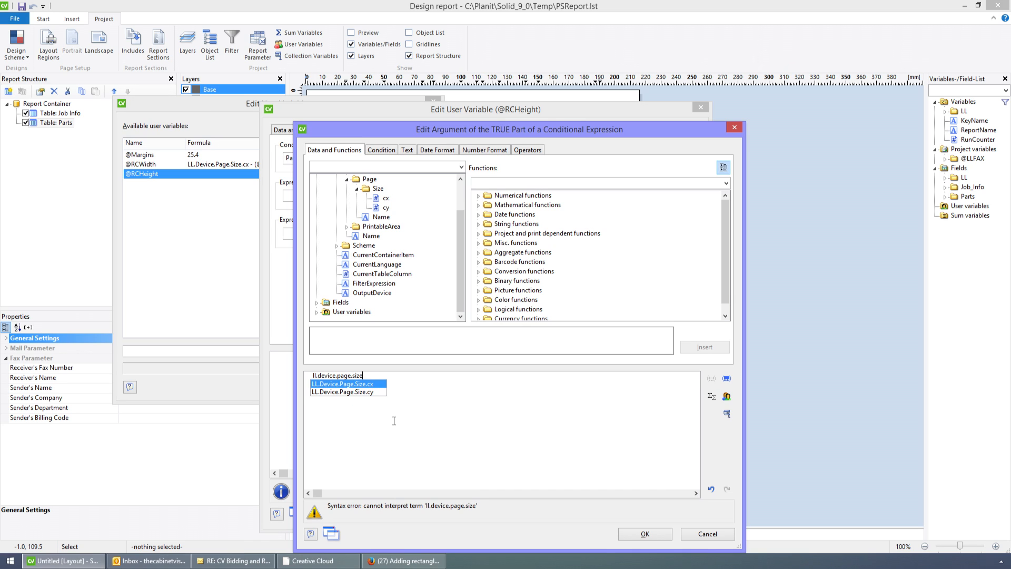
type(".")
key("Down")
key("Return")
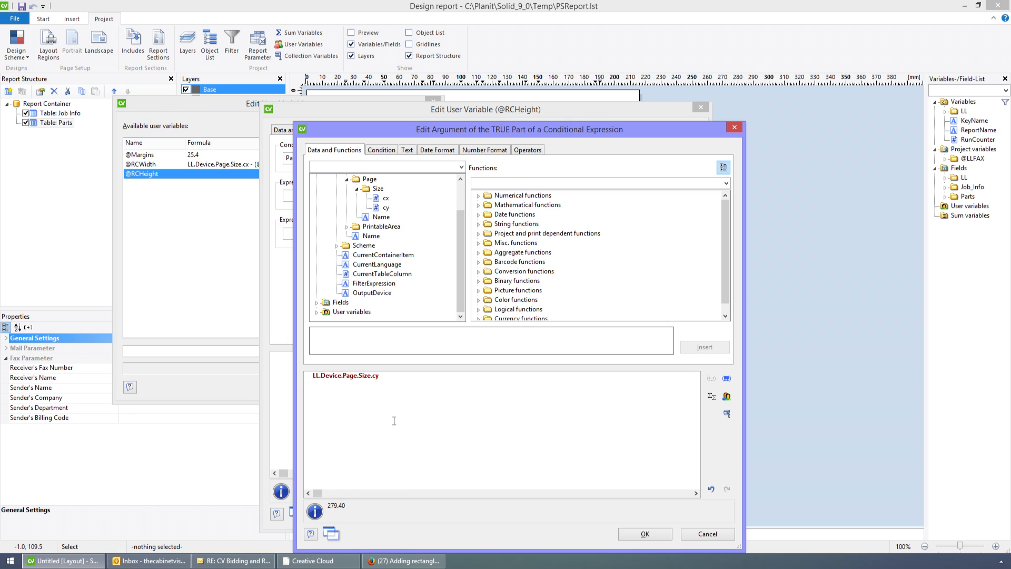
type("-")
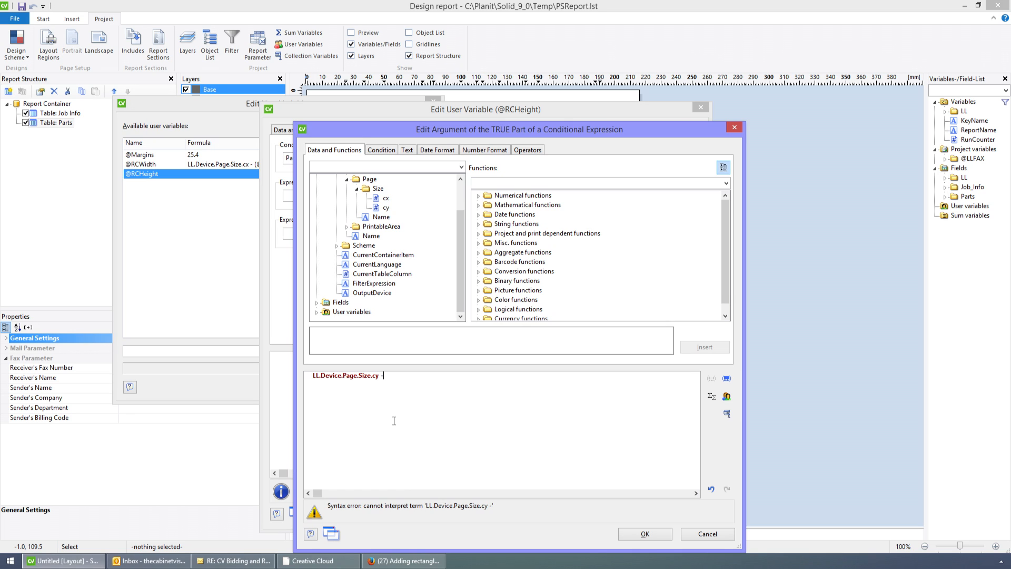
type(" @")
key("Return")
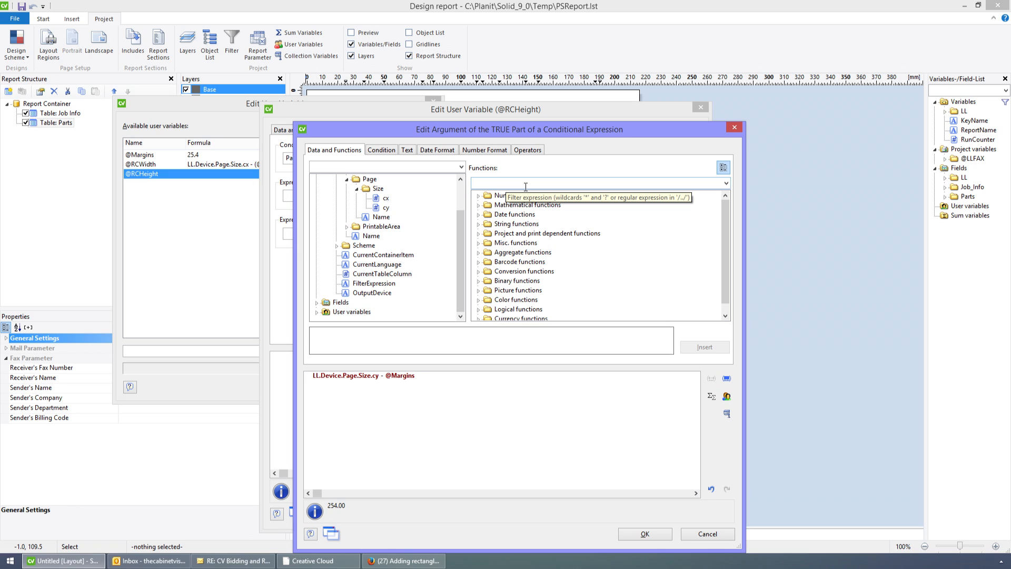
type("-")
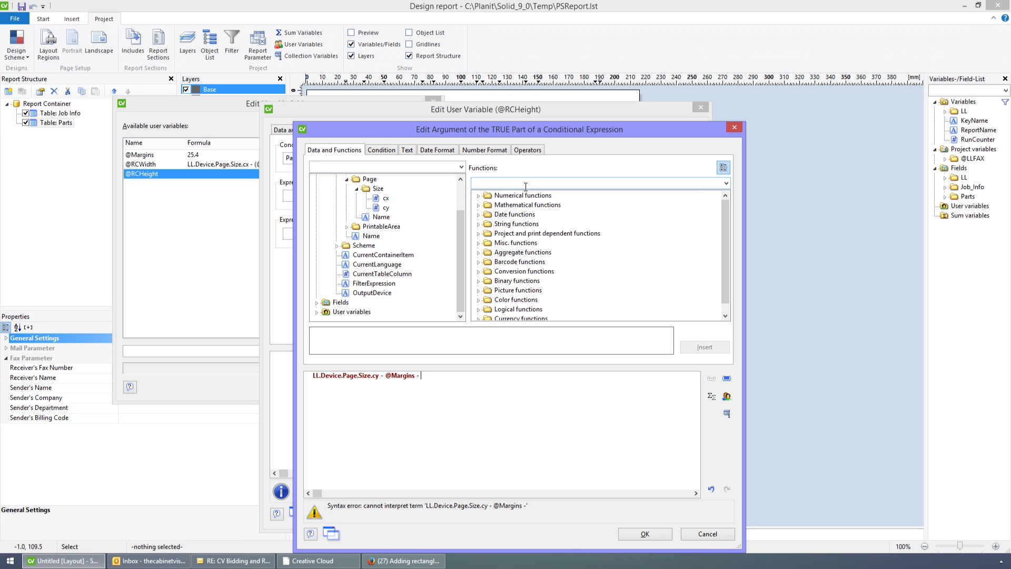
type("70")
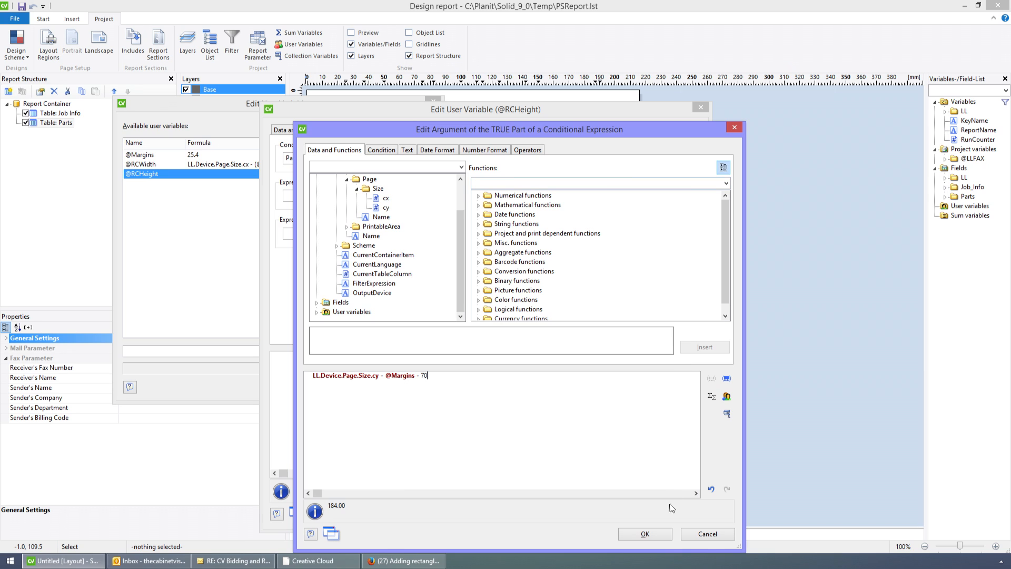
left_click(645, 534)
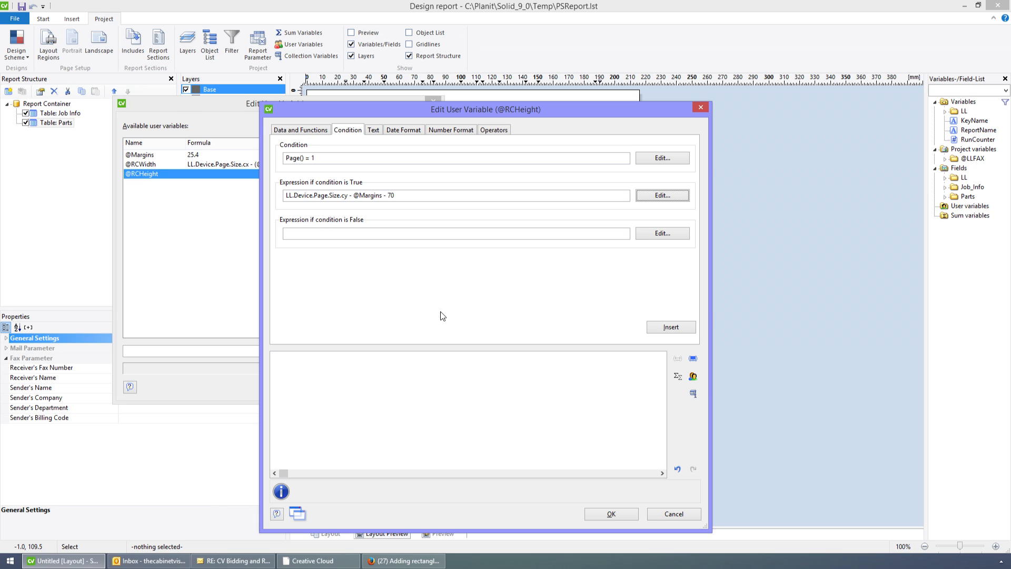
left_click(429, 234)
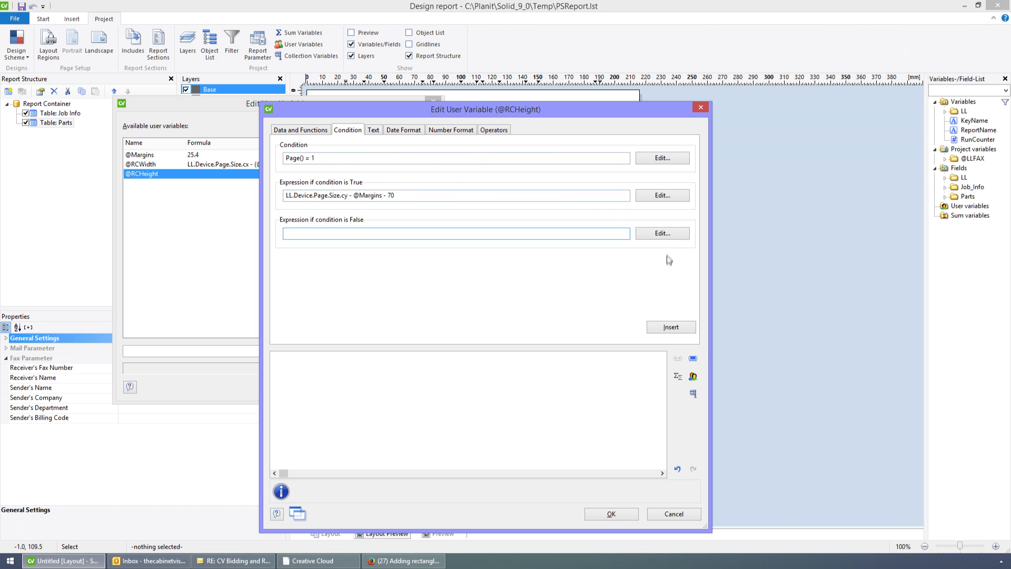
left_click(672, 234)
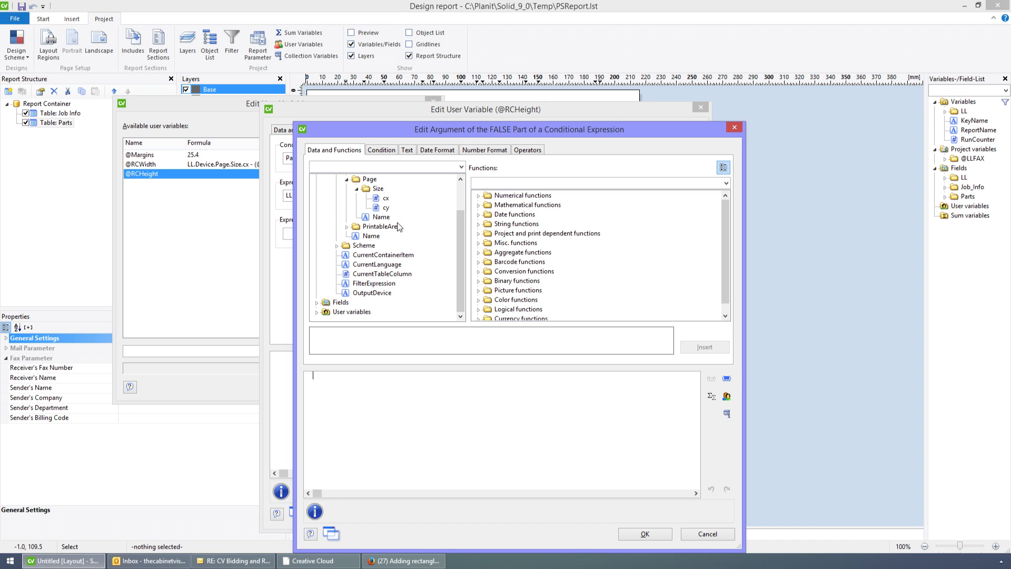
double_click(386, 208)
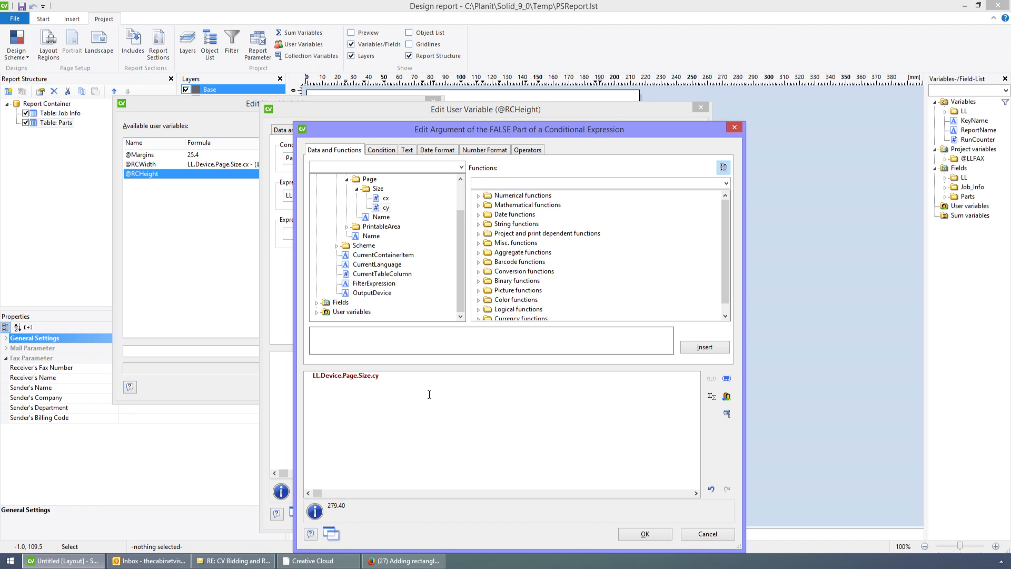
type("- (@M")
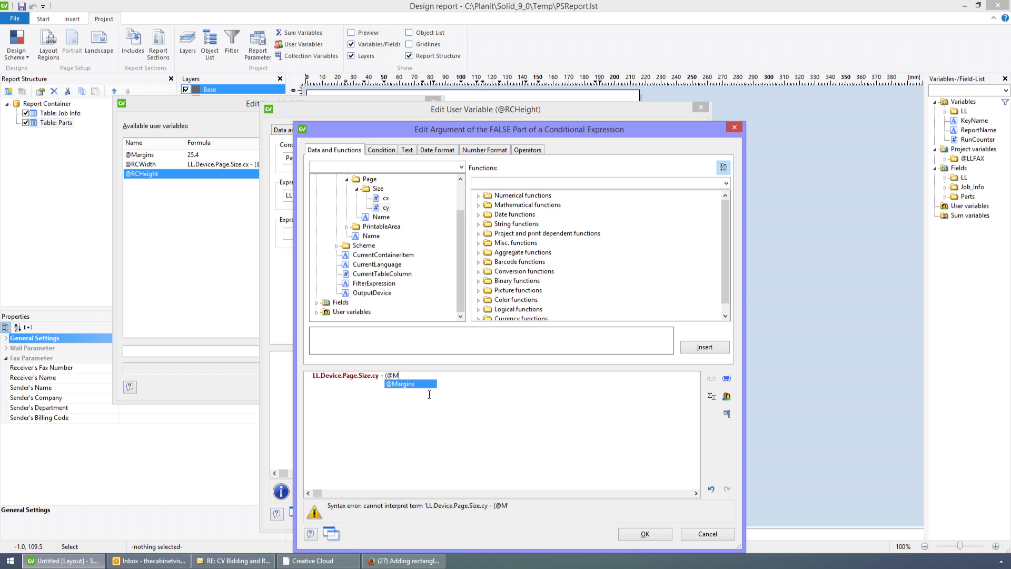
key("Return")
type("*")
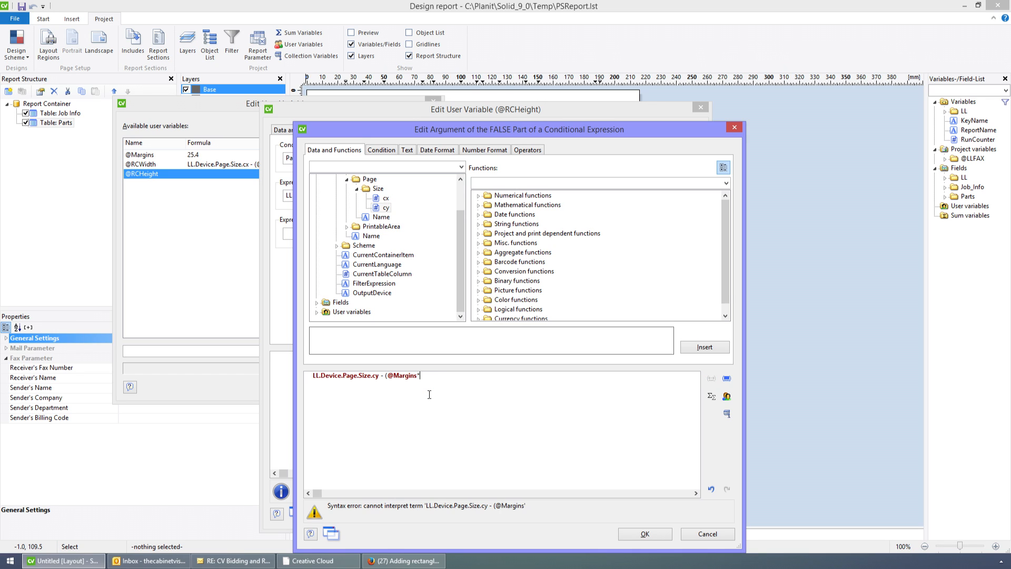
type("2)")
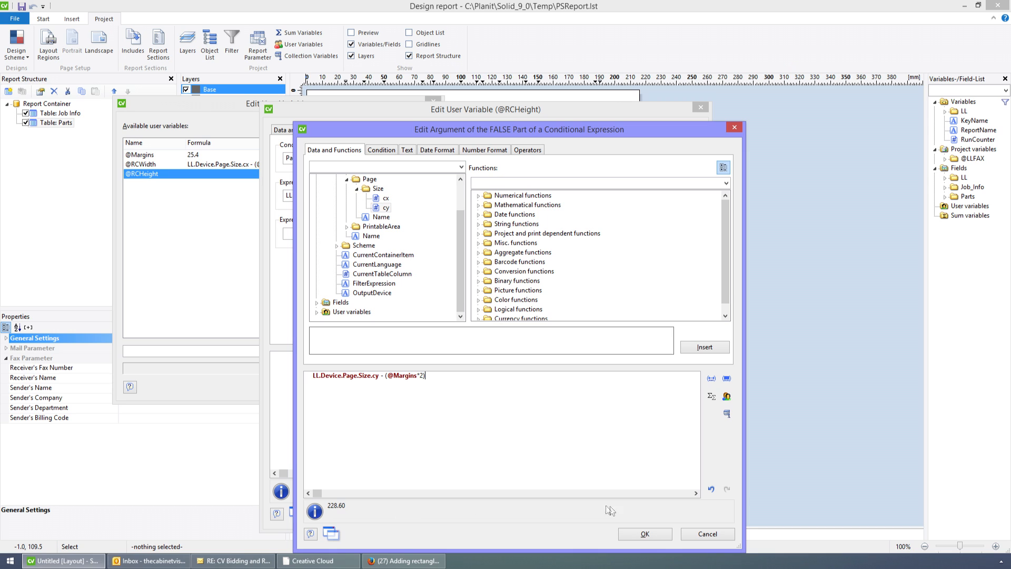
left_click(649, 536)
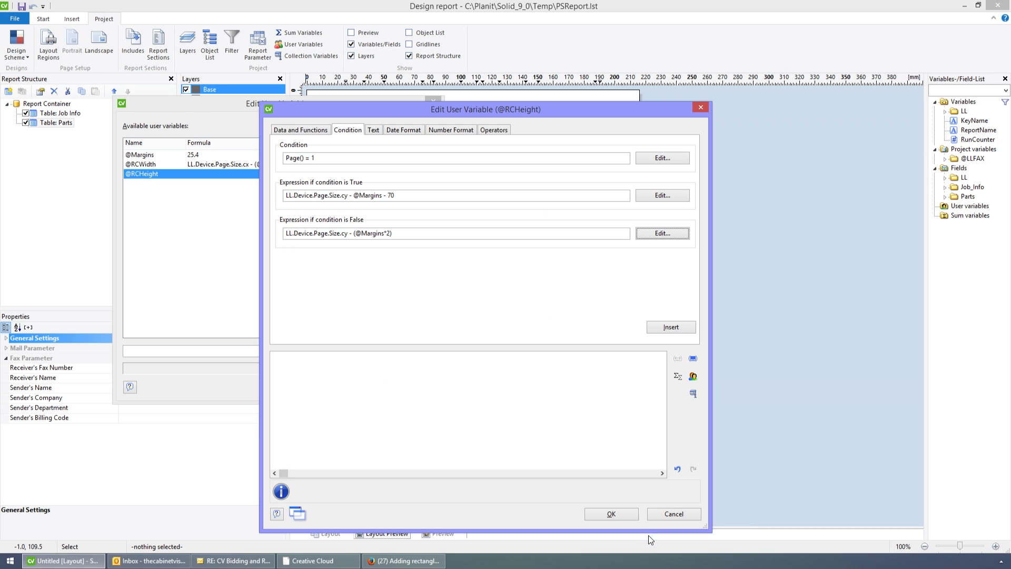
- Insert the completed conditional expression into the RCHeight formula and save the user variables
left_click(683, 328)
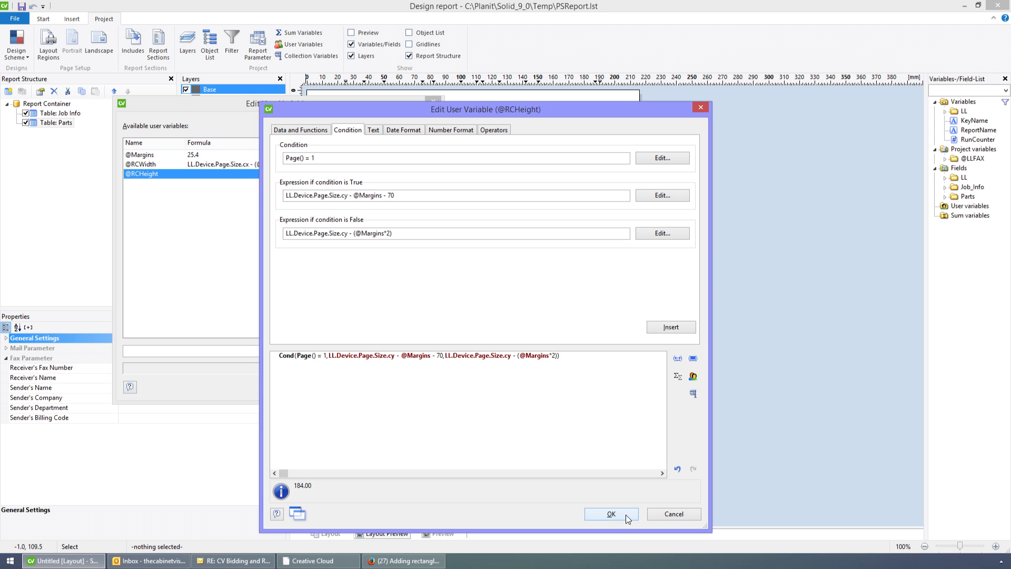
left_click(611, 514)
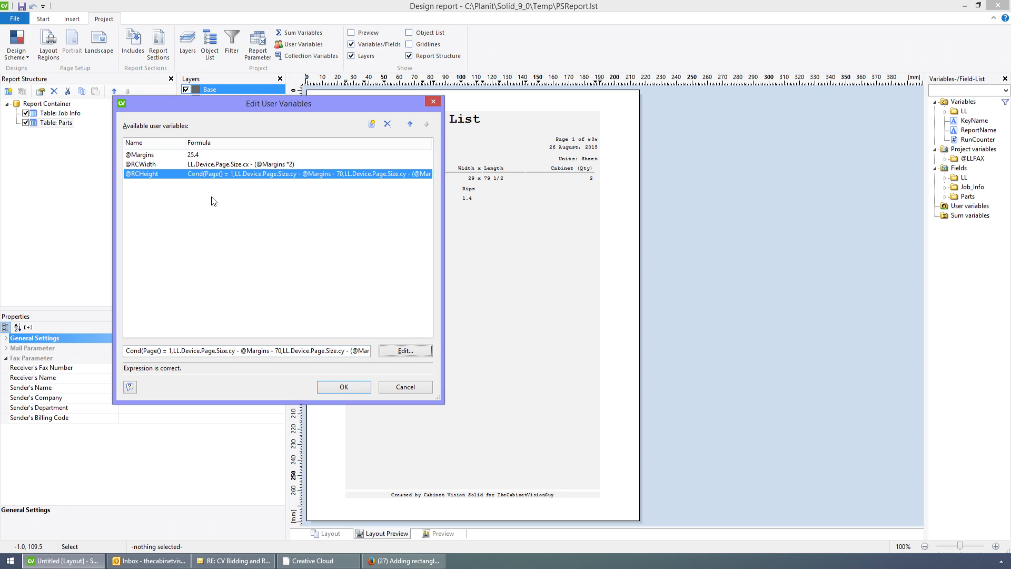
left_click(344, 388)
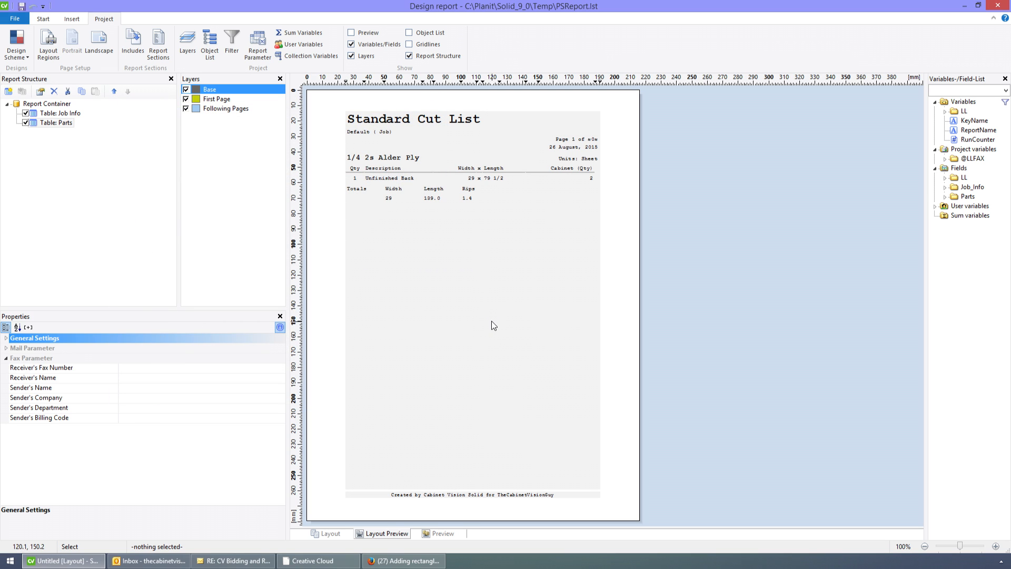
left_click(53, 105)
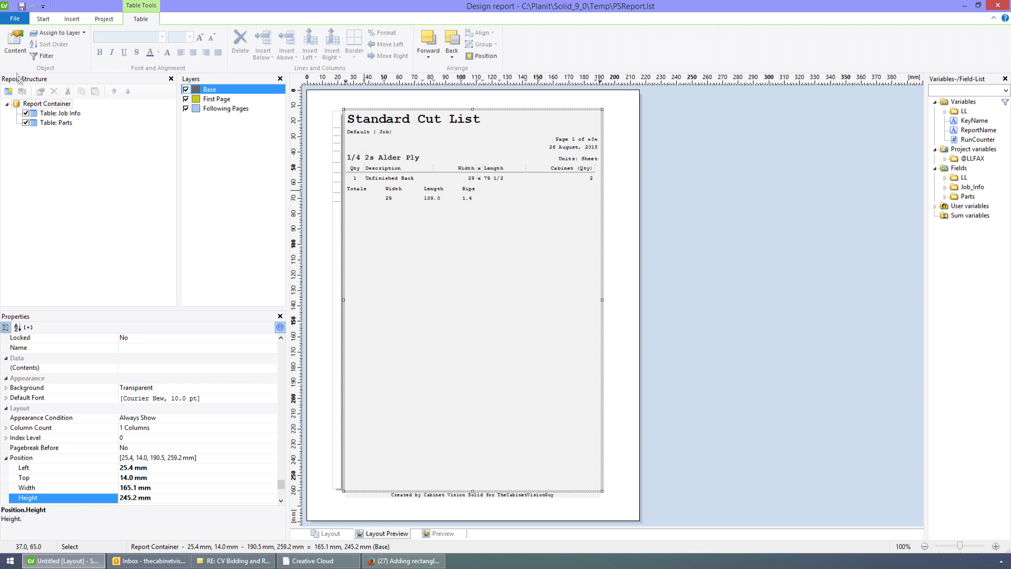
left_click(47, 105)
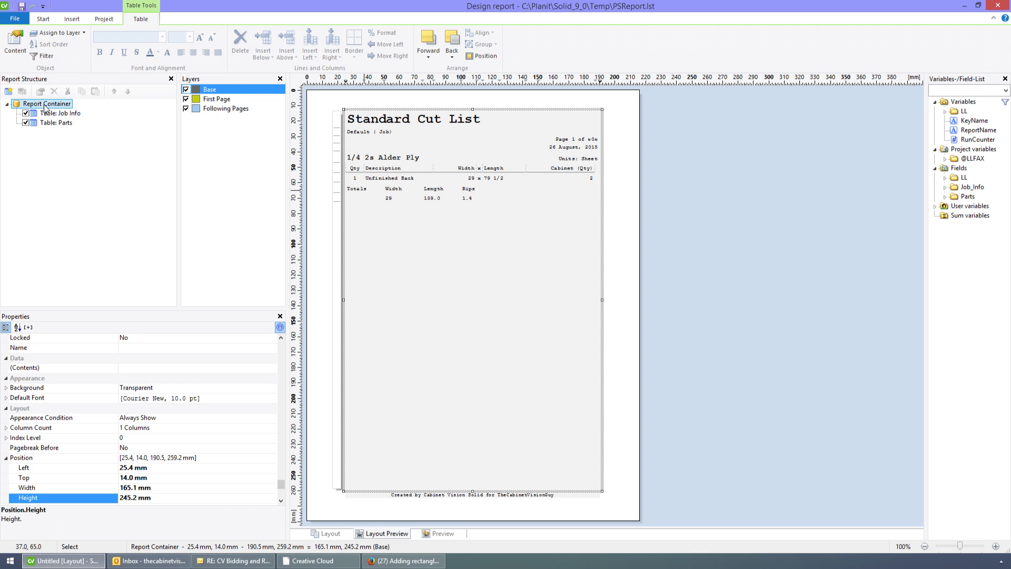
left_click(44, 469)
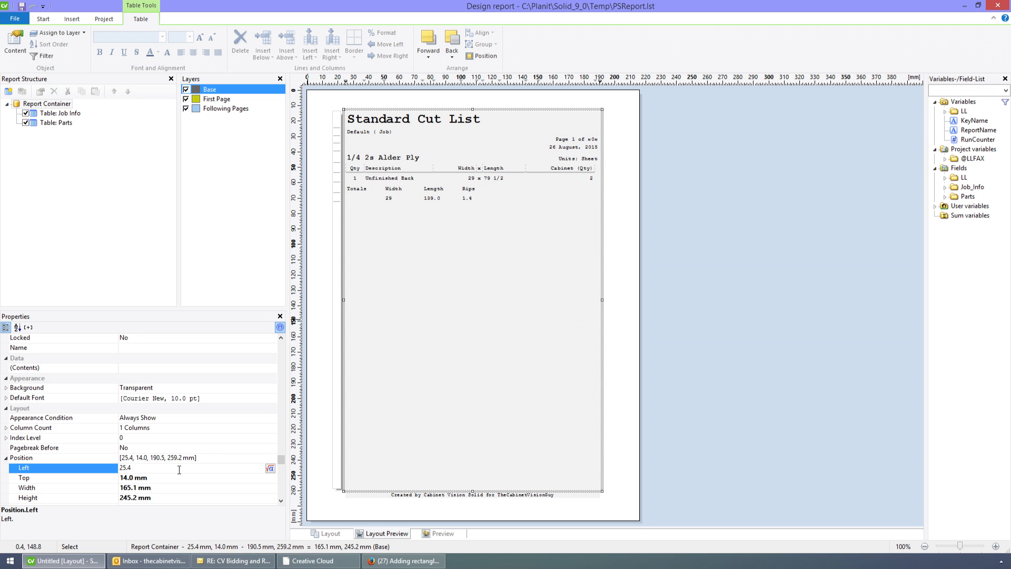
left_click_drag(179, 469, 62, 472)
type("@Margins")
key("Return")
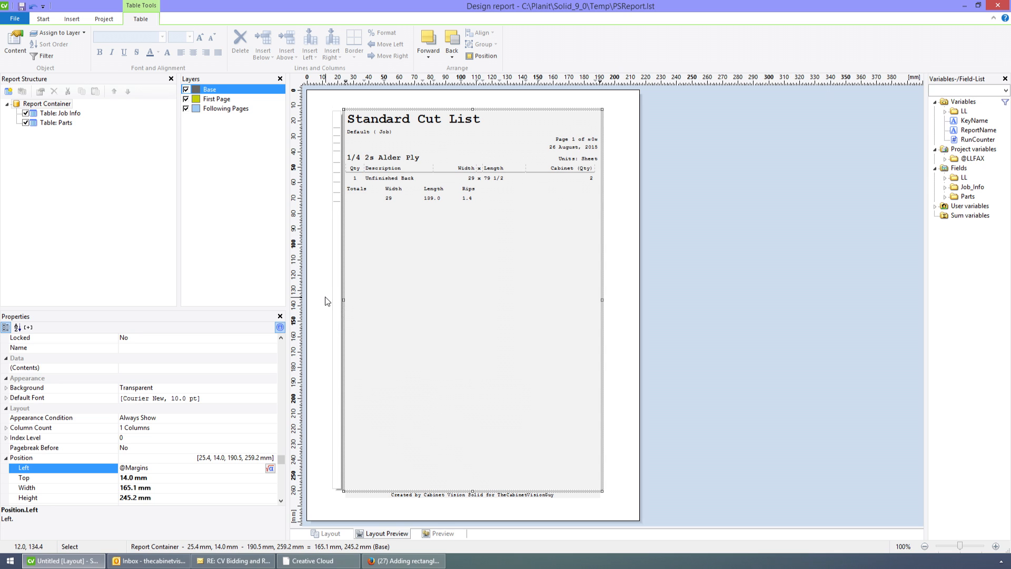
left_click(58, 478)
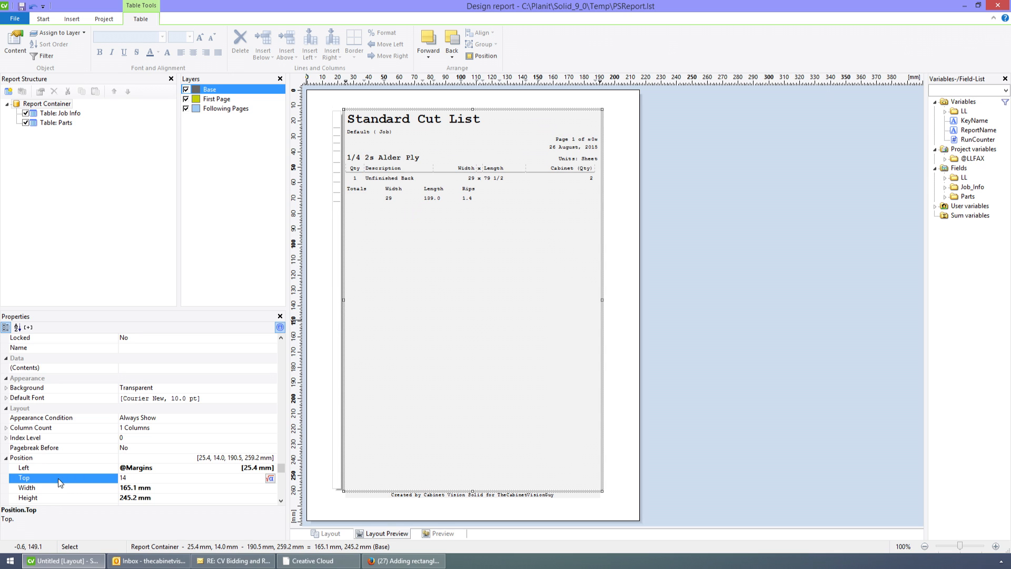
left_click(269, 478)
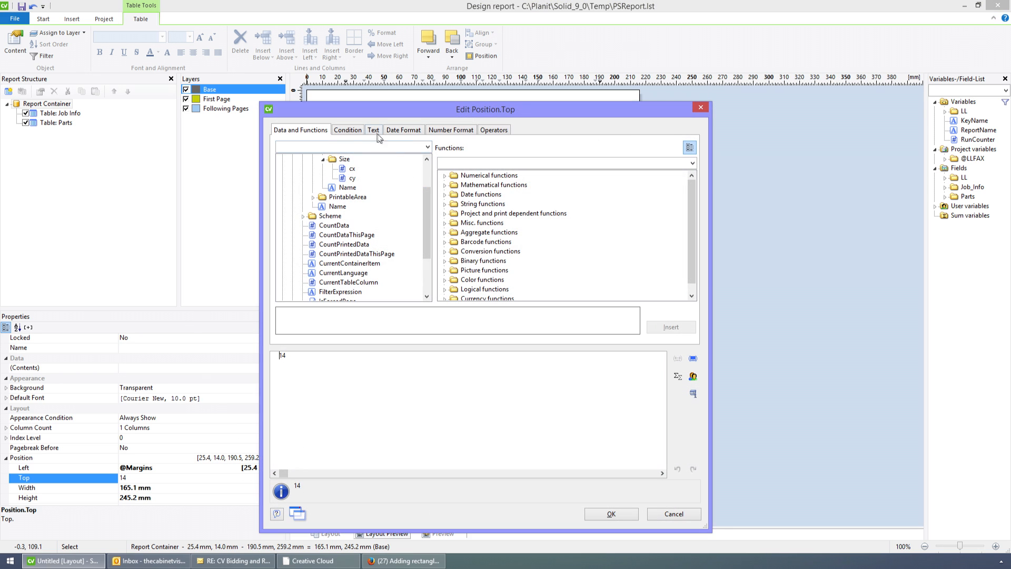
left_click(355, 132)
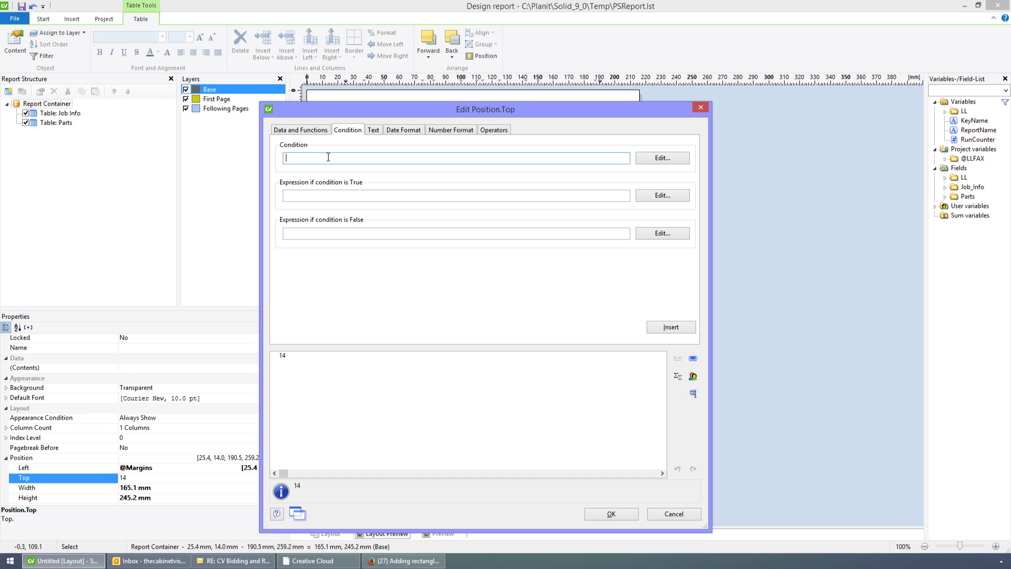
type("Page() = 1")
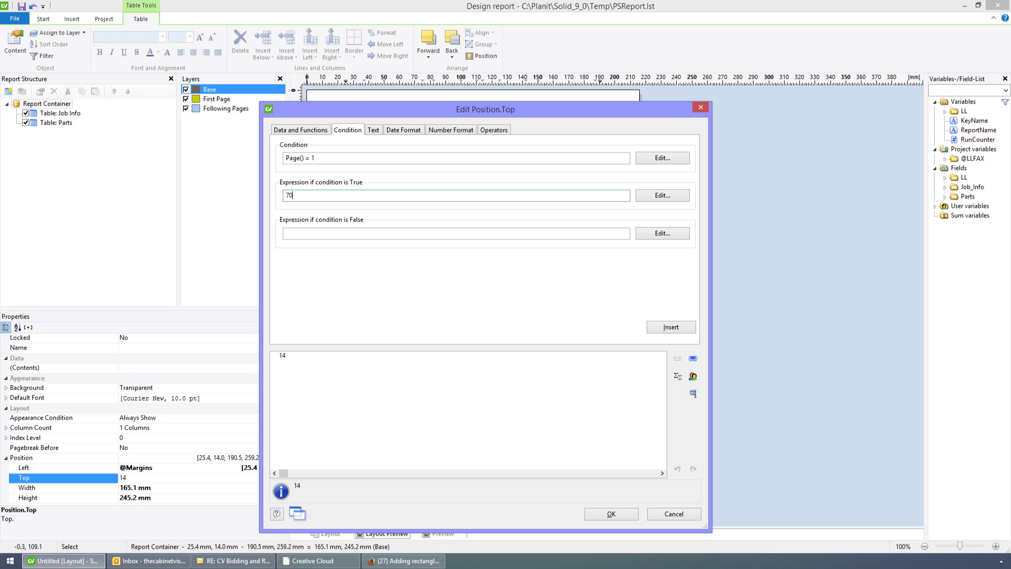
left_click(375, 232)
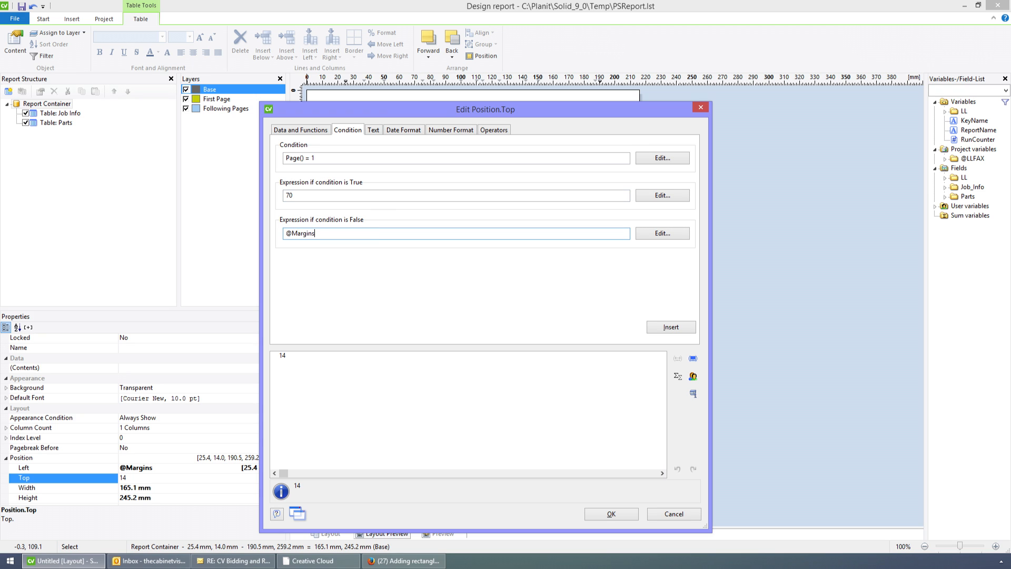
left_click(662, 234)
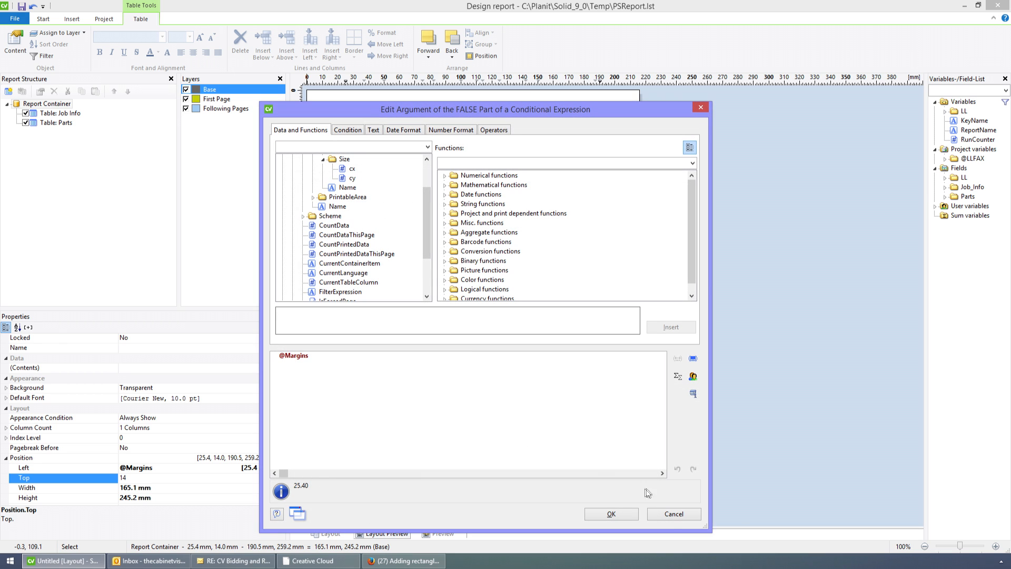
left_click(669, 517)
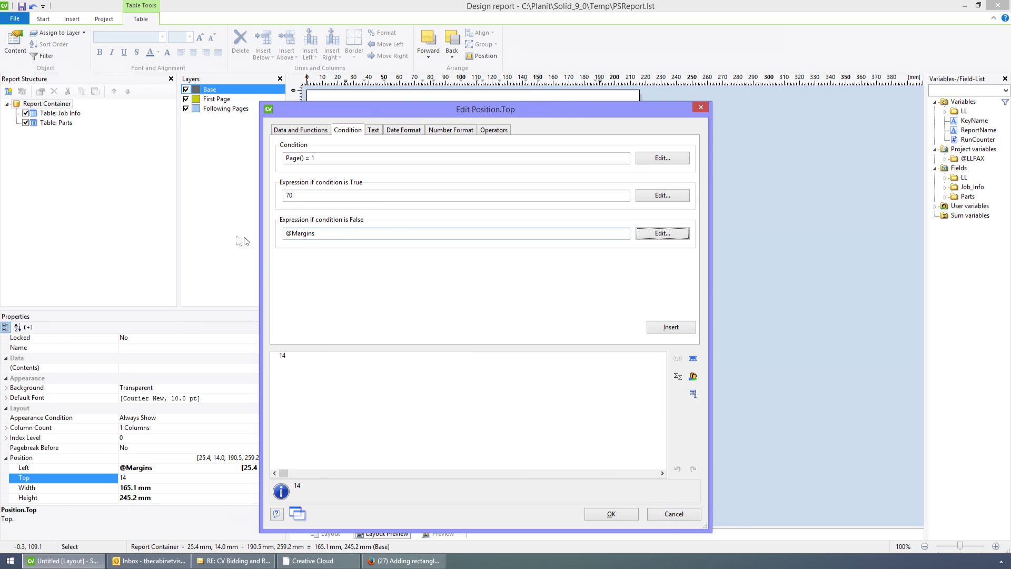
- Replace the fixed value in the Top position formula with the conditional expression and apply it
left_click_drag(295, 358, 186, 350)
key("Delete")
left_click(674, 326)
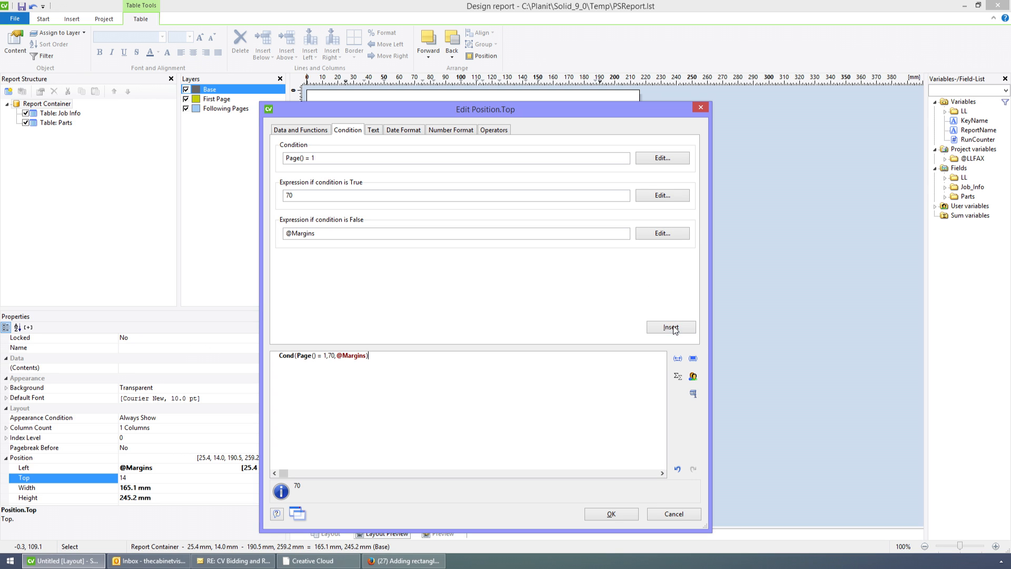
left_click(625, 513)
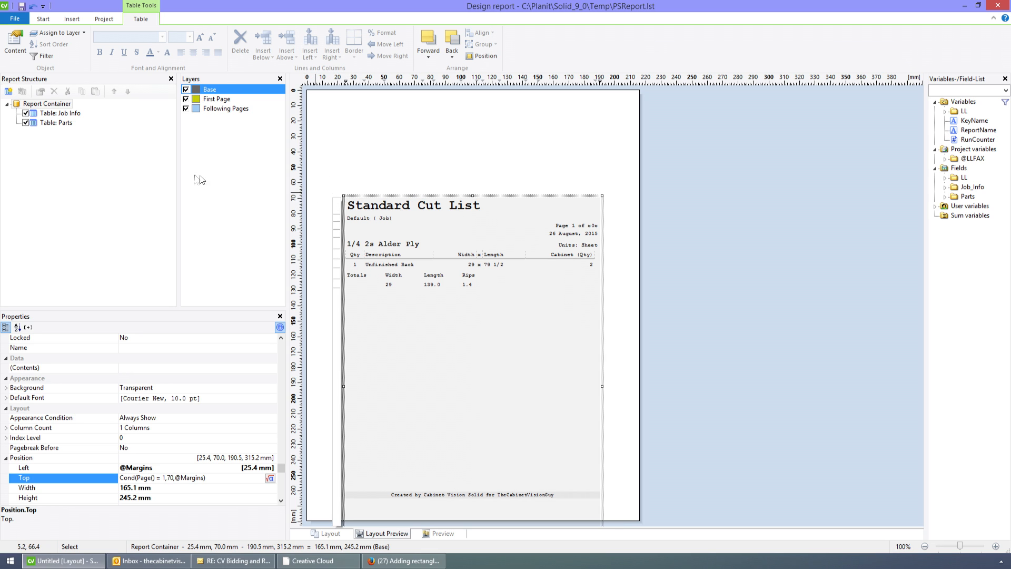
left_click(50, 488)
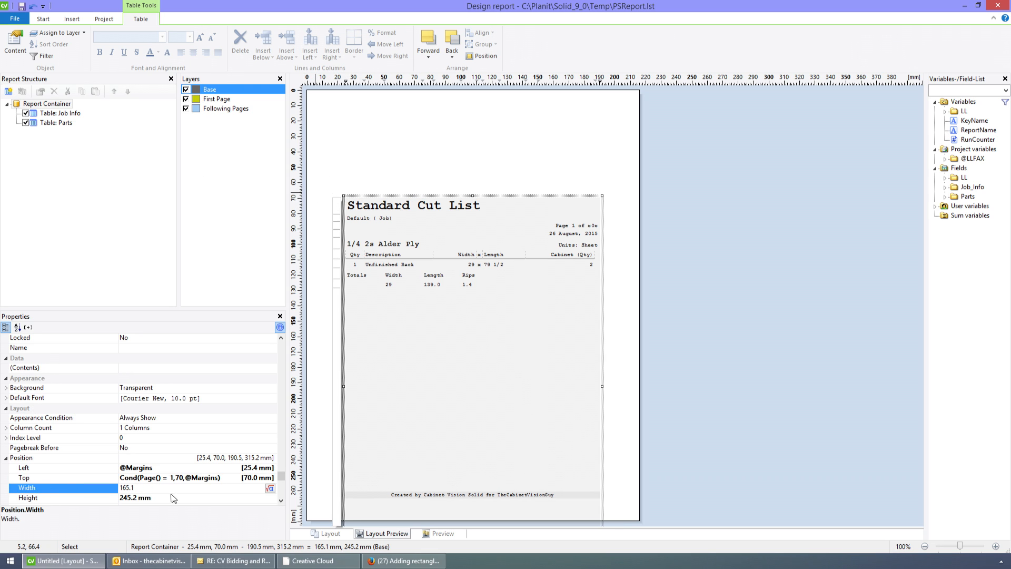
left_click(61, 487)
type("@RCWidth")
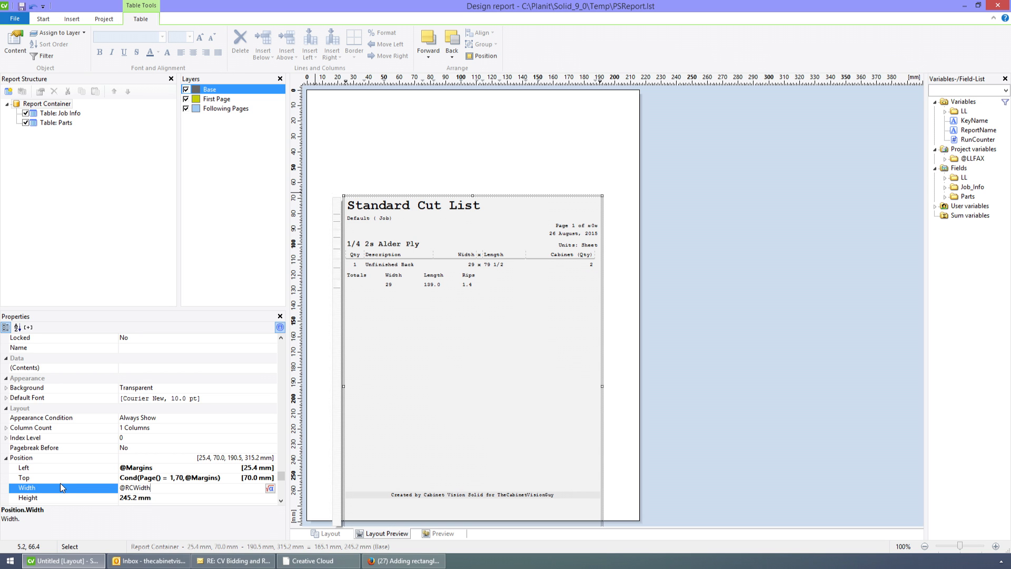
left_click(270, 488)
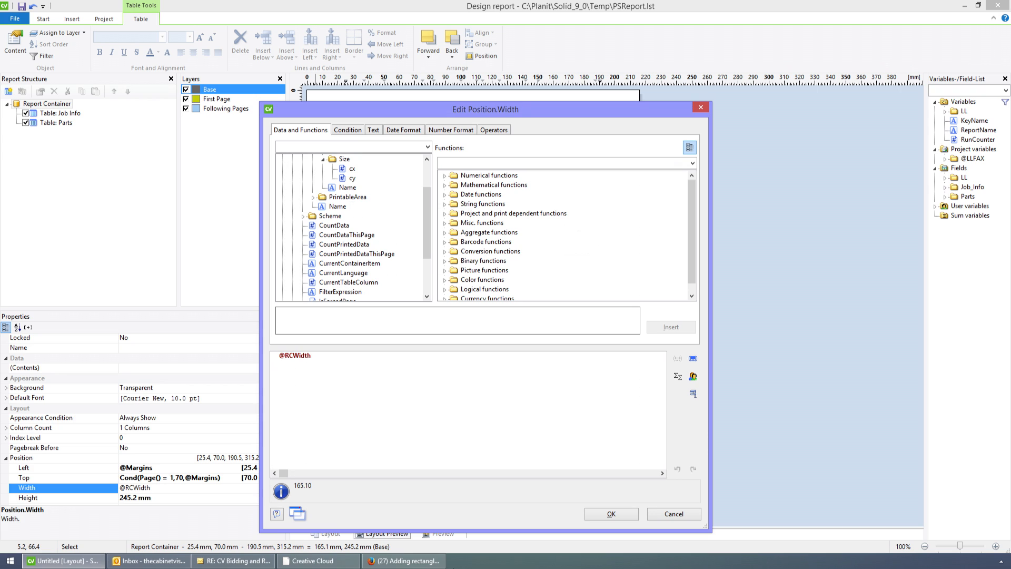
left_click(609, 515)
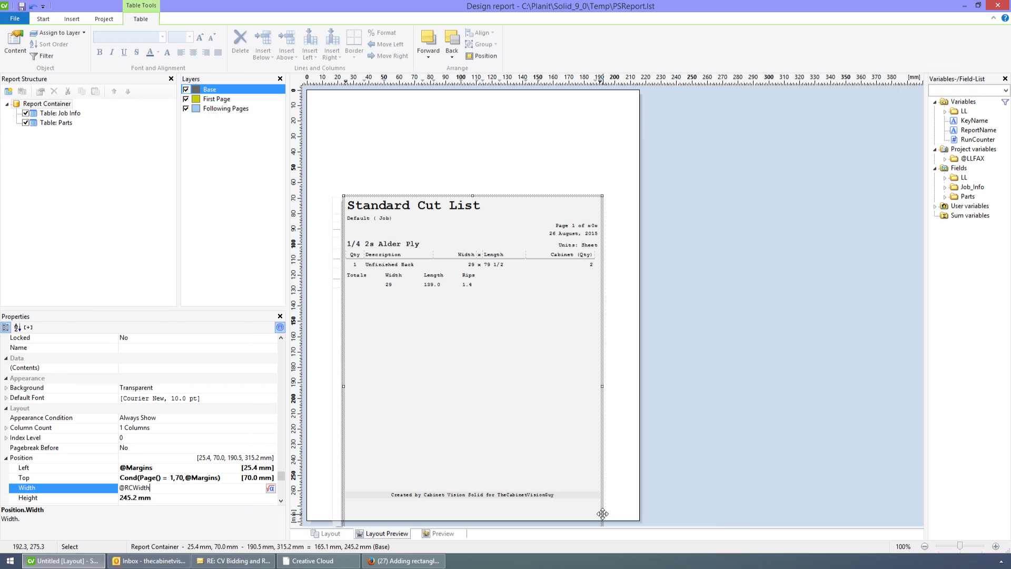
left_click(151, 498)
key("BackSpace")
key("BackSpace")
key("BackSpace")
key("BackSpace")
key("BackSpace")
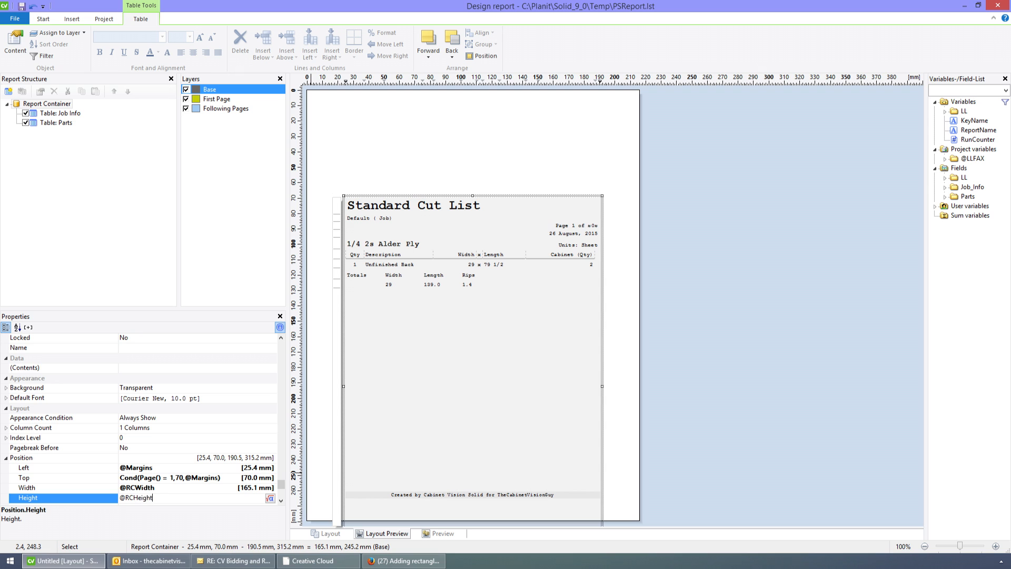
key("Return")
- Deselect the container, save the report layout and close the report designer
left_click(594, 149)
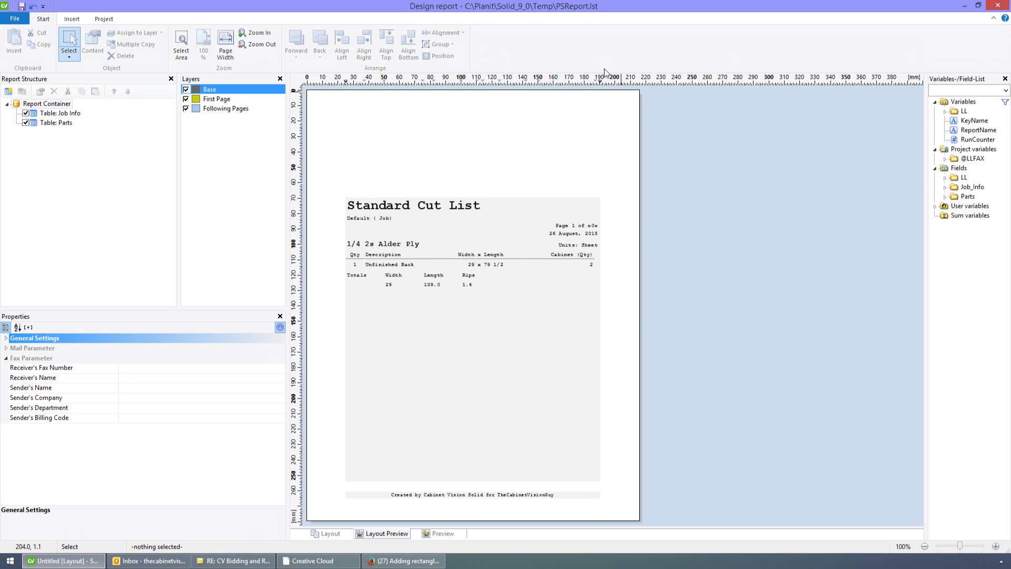
left_click(22, 8)
left_click(999, 5)
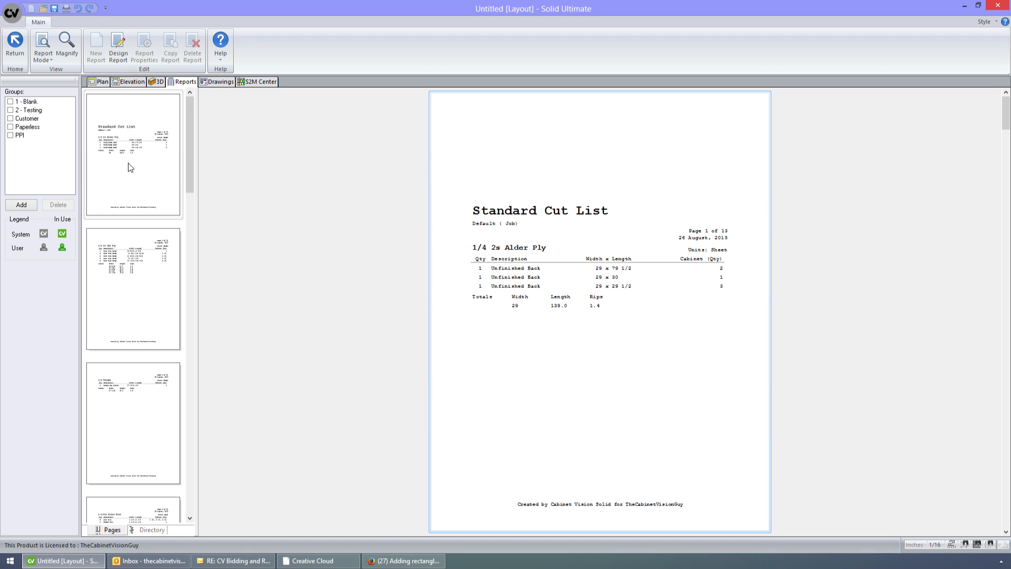
- Compare the first three pages of the cut list to check the container's position on each
left_click(128, 162)
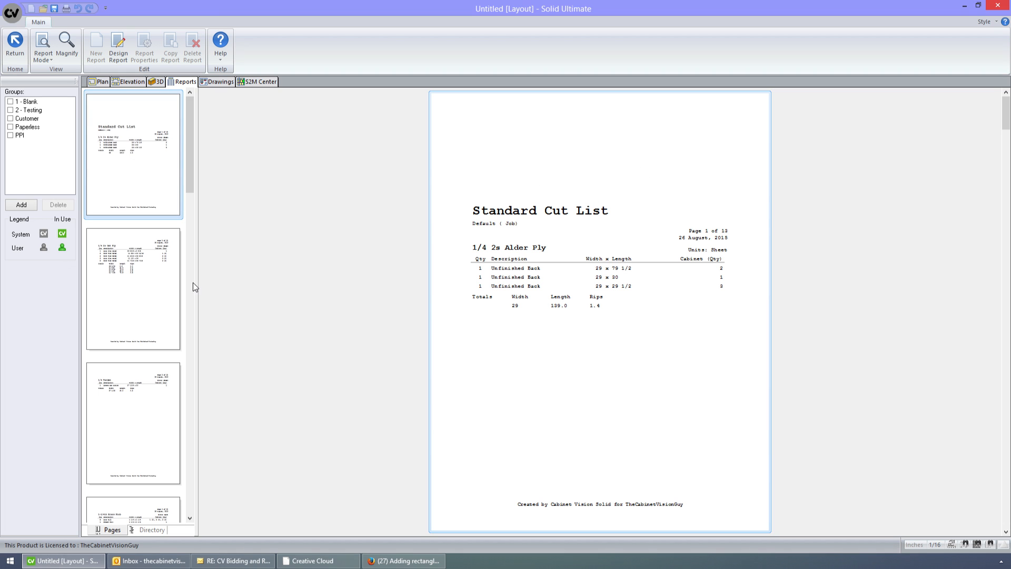
left_click(149, 283)
left_click(132, 419)
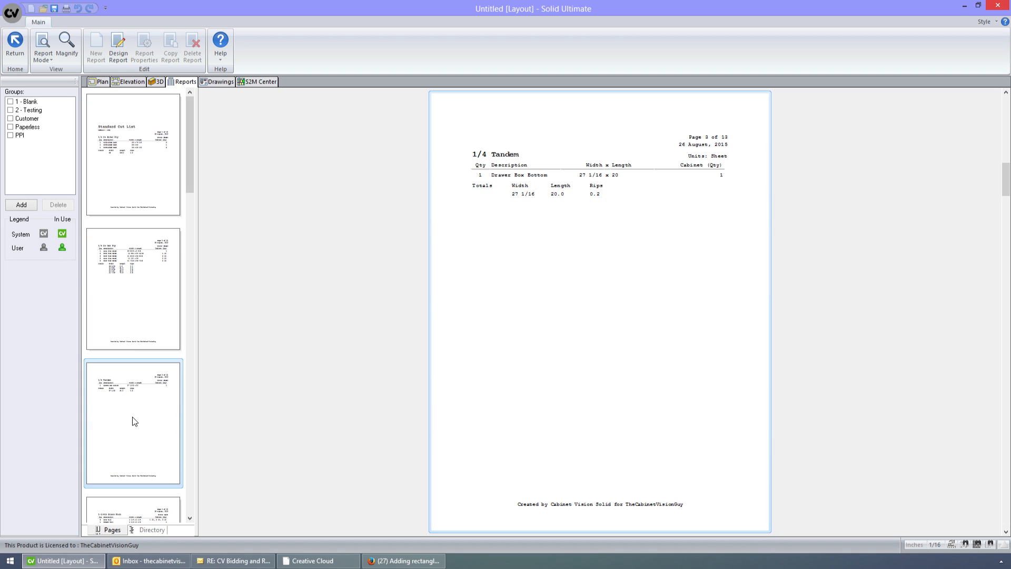
left_click(135, 343)
left_click(138, 216)
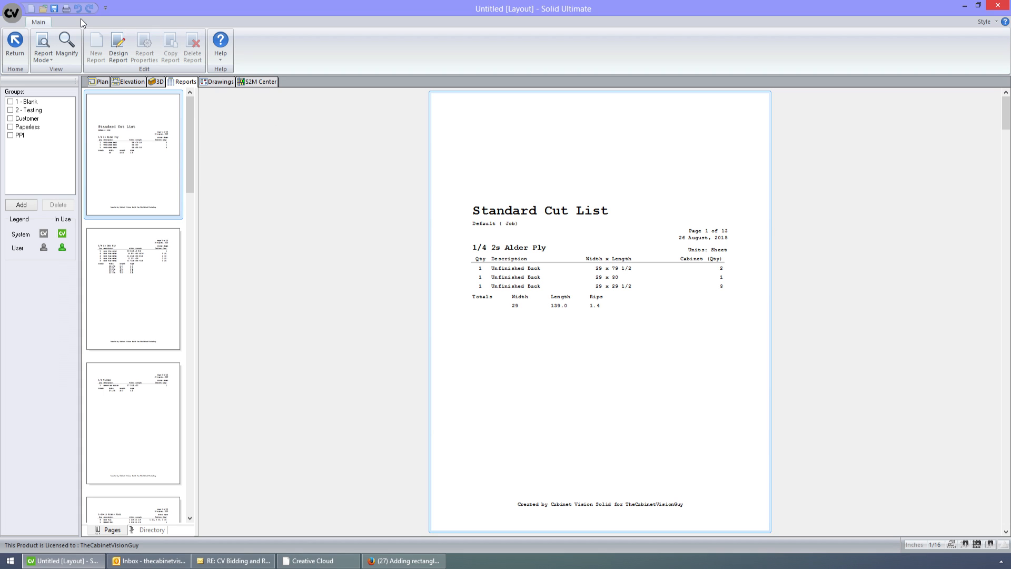
- Reopen the report design and draw a rectangle about 51 x 20.5 mm in the blank area above the cut list heading
left_click(120, 46)
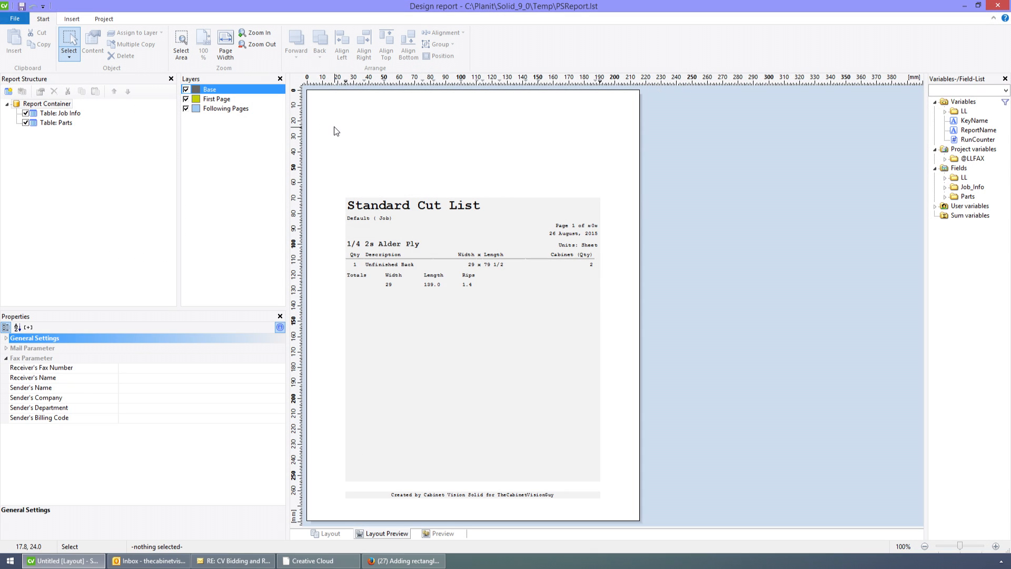
left_click(74, 19)
left_click(102, 50)
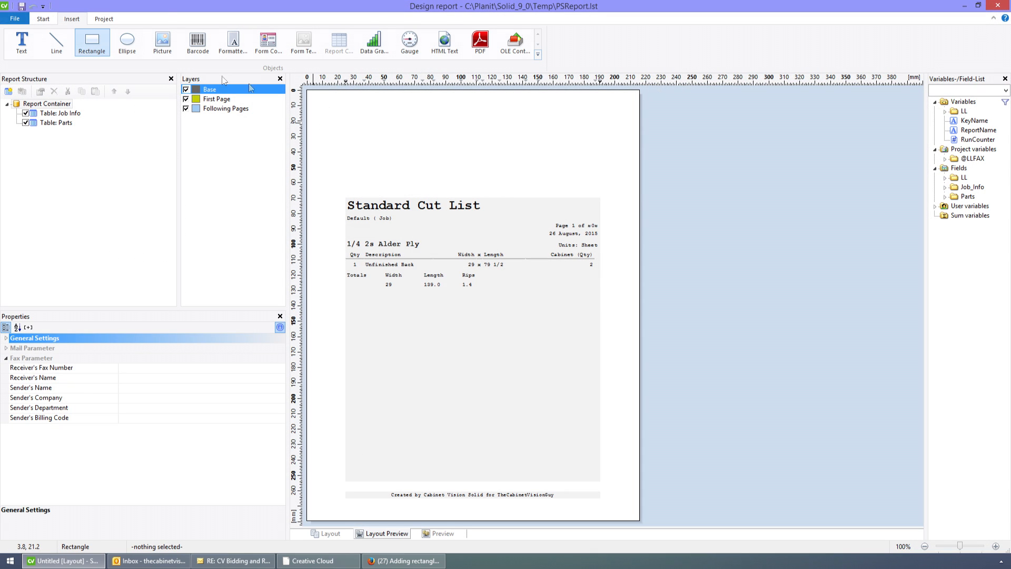
left_click_drag(350, 116, 434, 151)
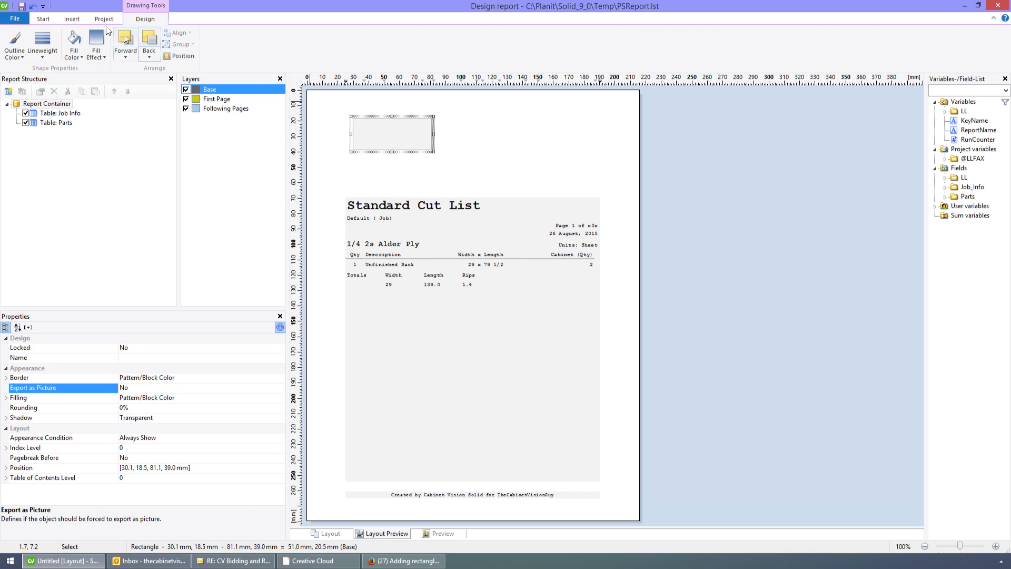
- Add a Code 128 barcode about 76.6 x 26.3 mm beside the rectangle, containing the text HELLO WORLD
left_click(76, 19)
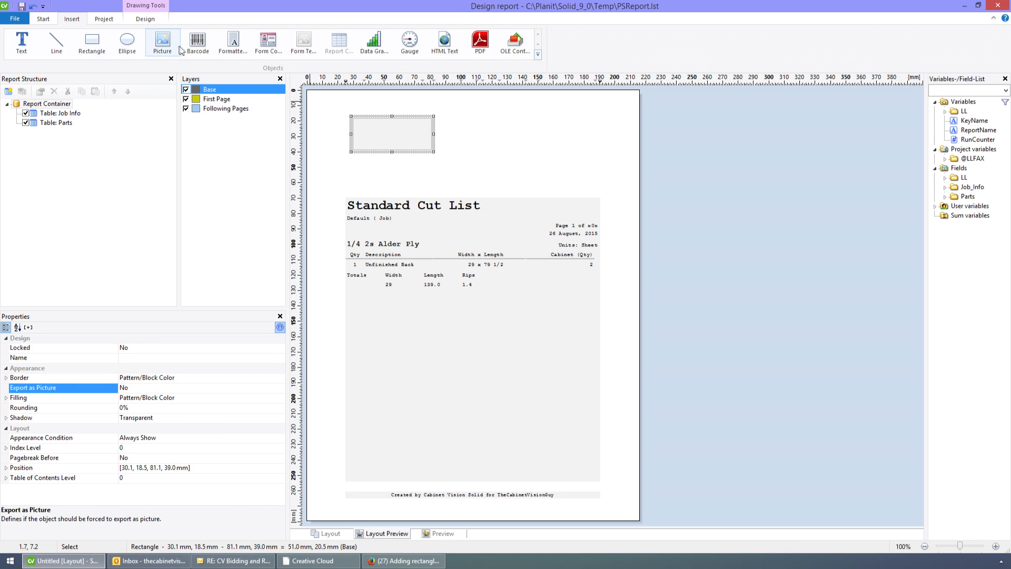
left_click(197, 42)
left_click_drag(578, 162, 598, 169)
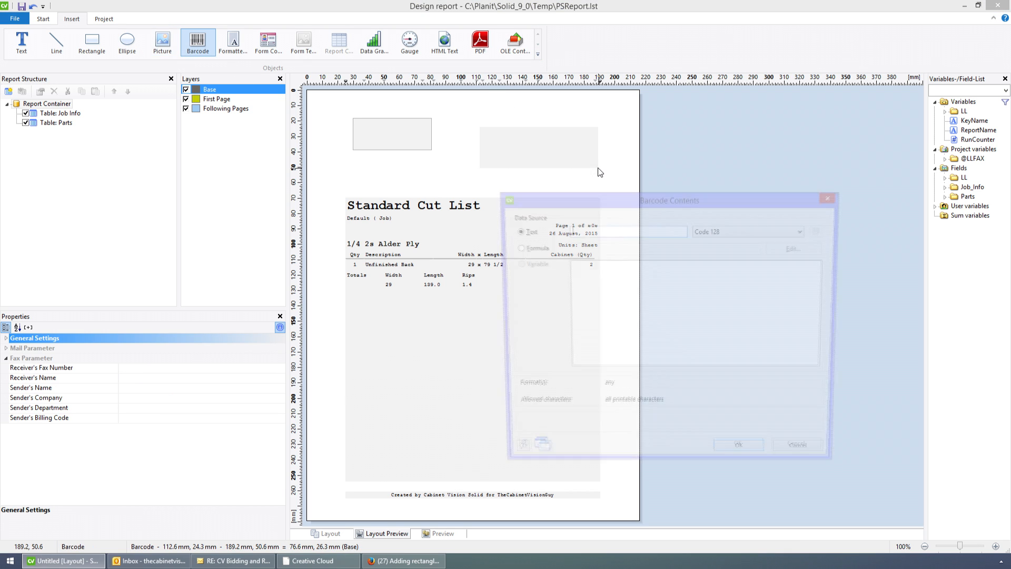
type("HE")
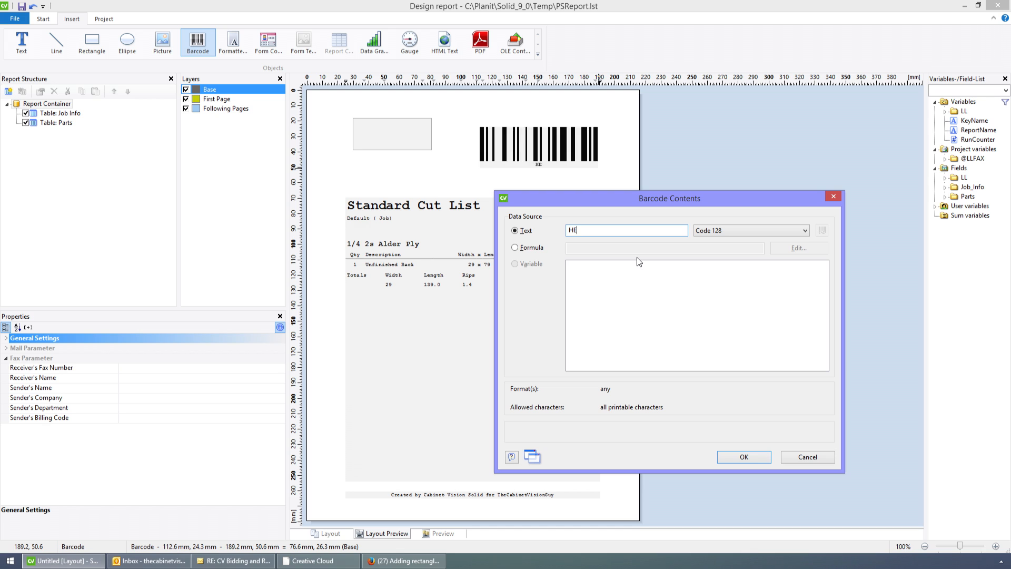
type("LLO WORLD")
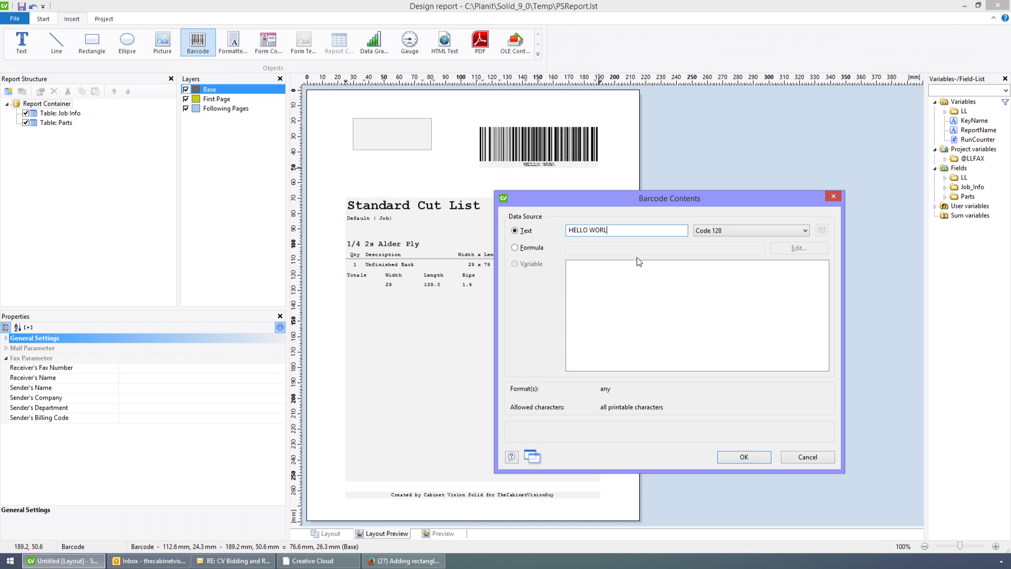
left_click(757, 458)
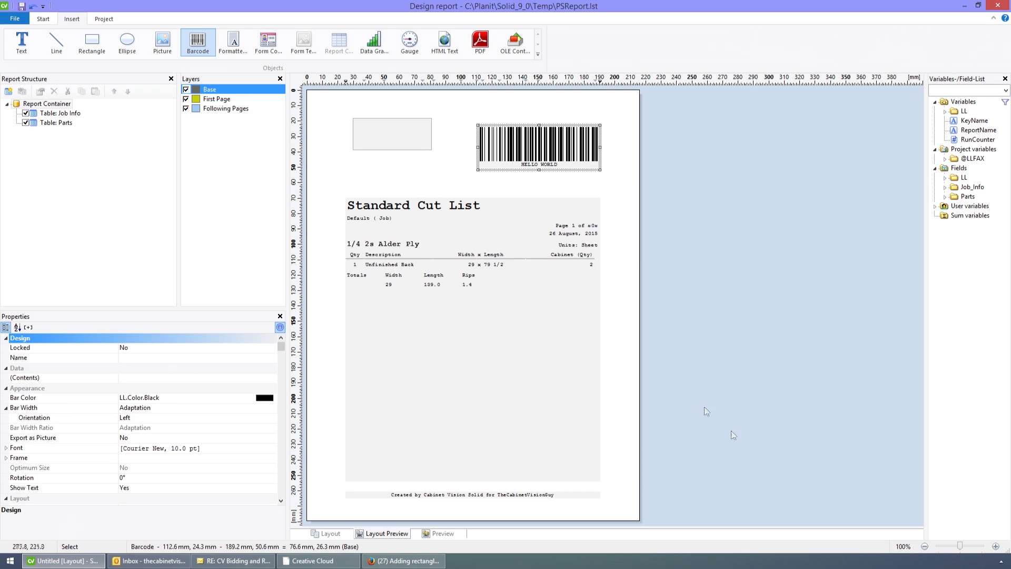
- Assign the barcode to the First Page layer
right_click(546, 125)
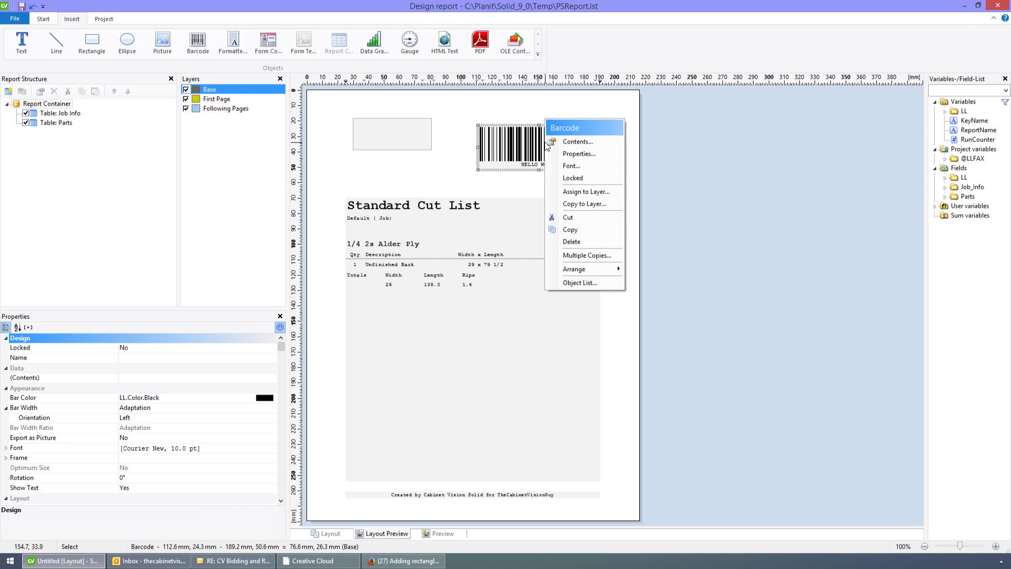
left_click(604, 193)
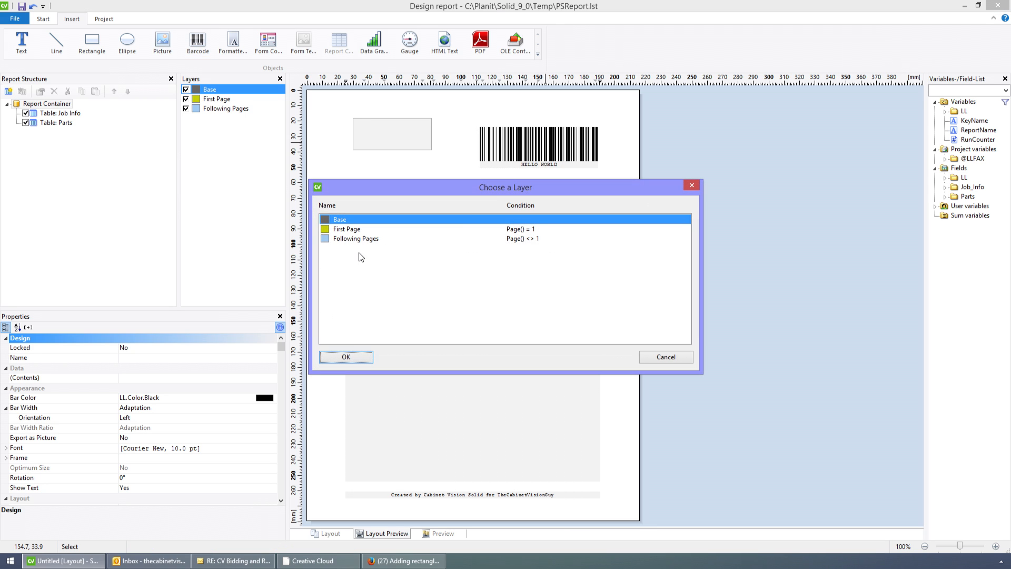
left_click(348, 230)
left_click(346, 358)
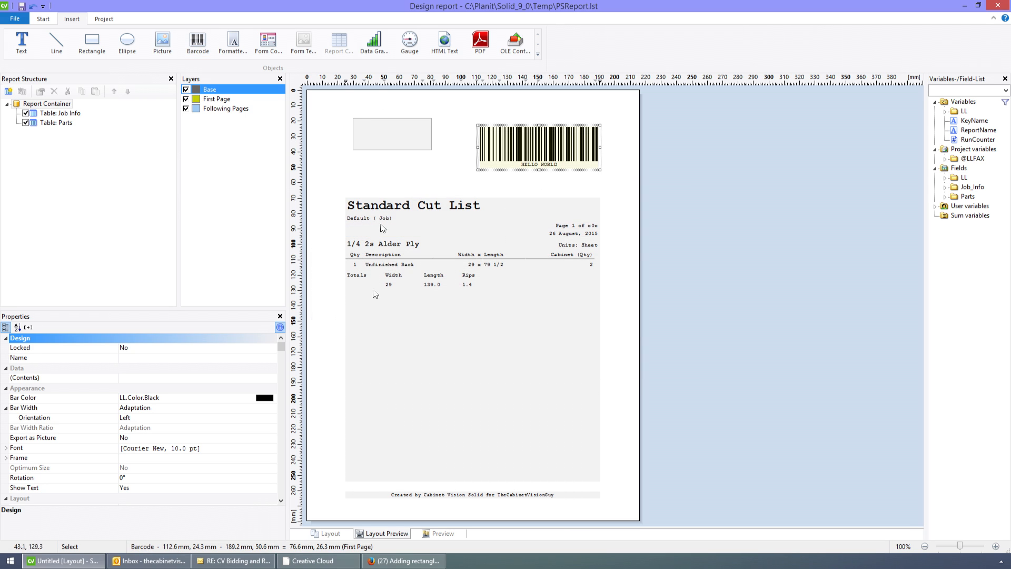
- Assign the rectangle to the First Page layer and close the report designer
right_click(377, 124)
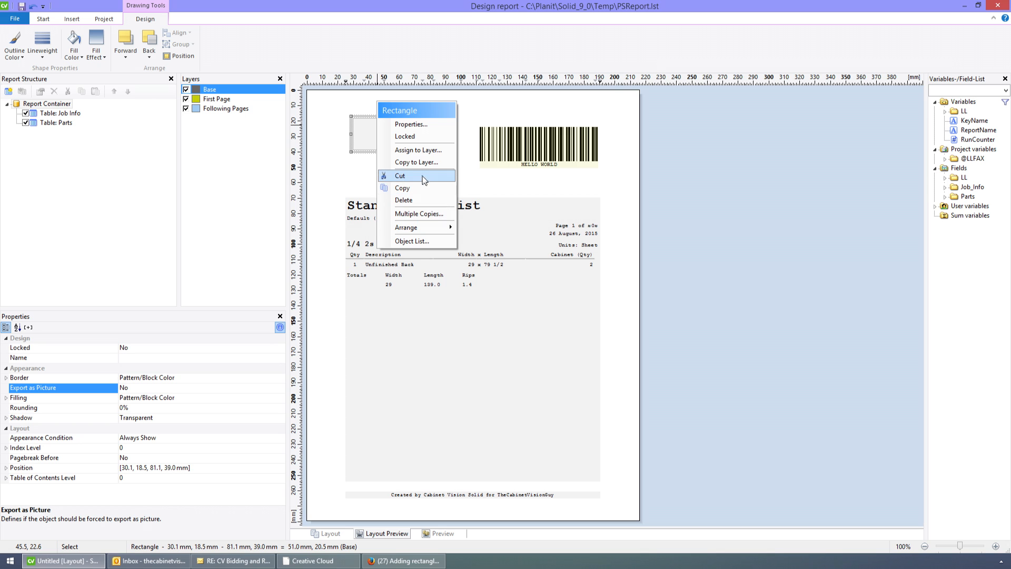
left_click(433, 151)
left_click(360, 229)
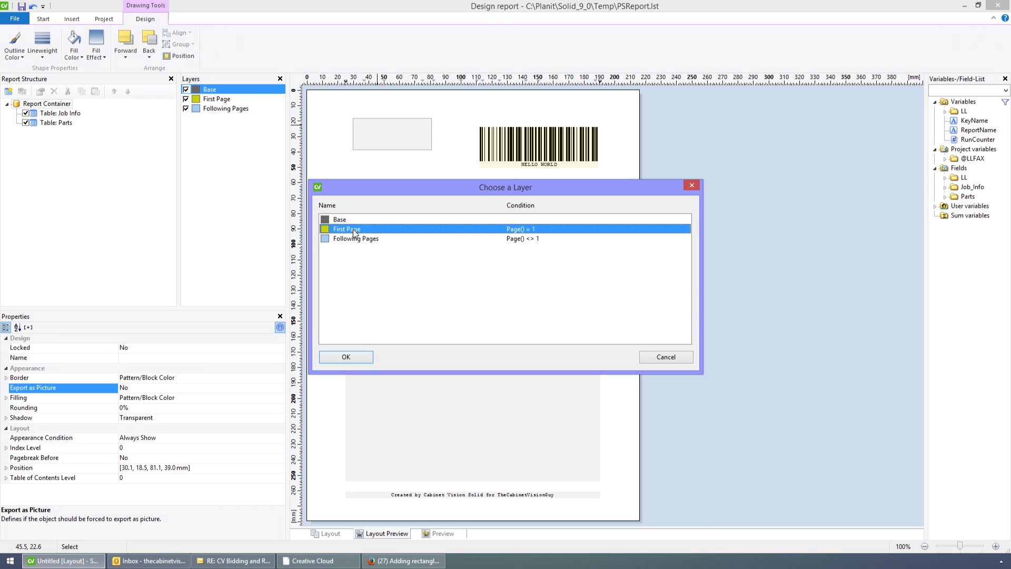
left_click(362, 363)
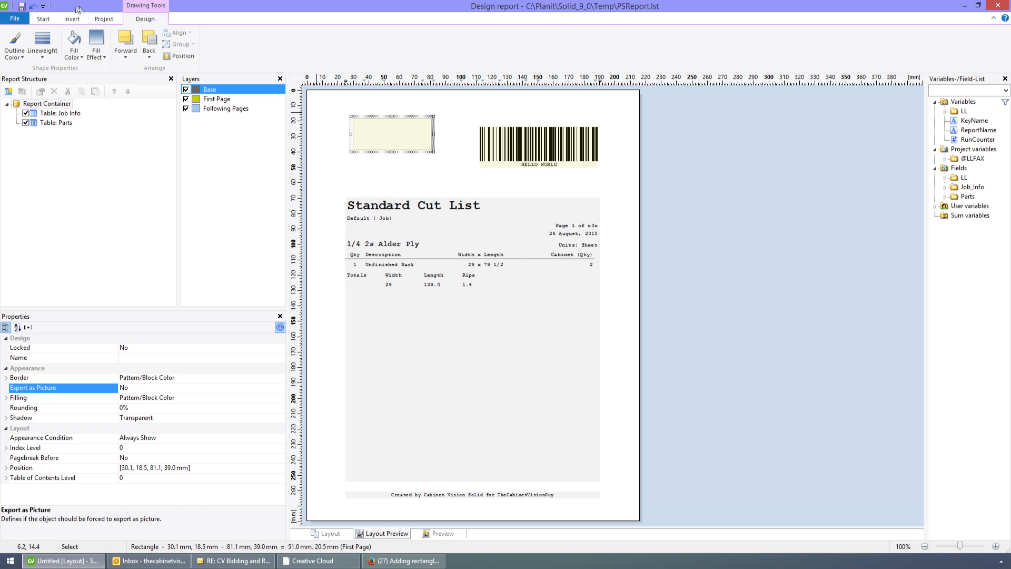
left_click(998, 5)
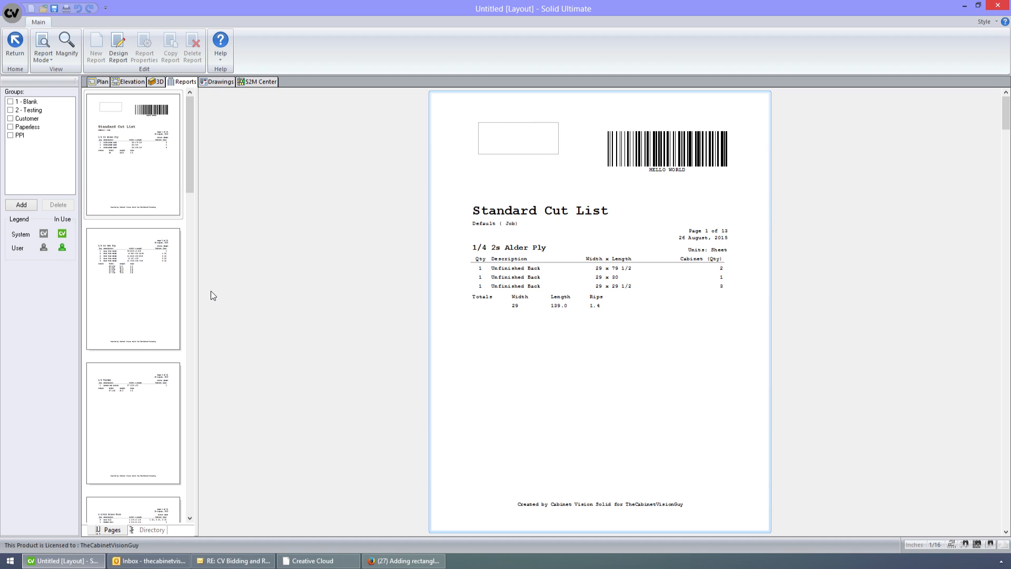
- Compare the first three report pages to check where the rectangle and barcode appear
left_click(156, 248)
left_click(143, 363)
left_click(153, 156)
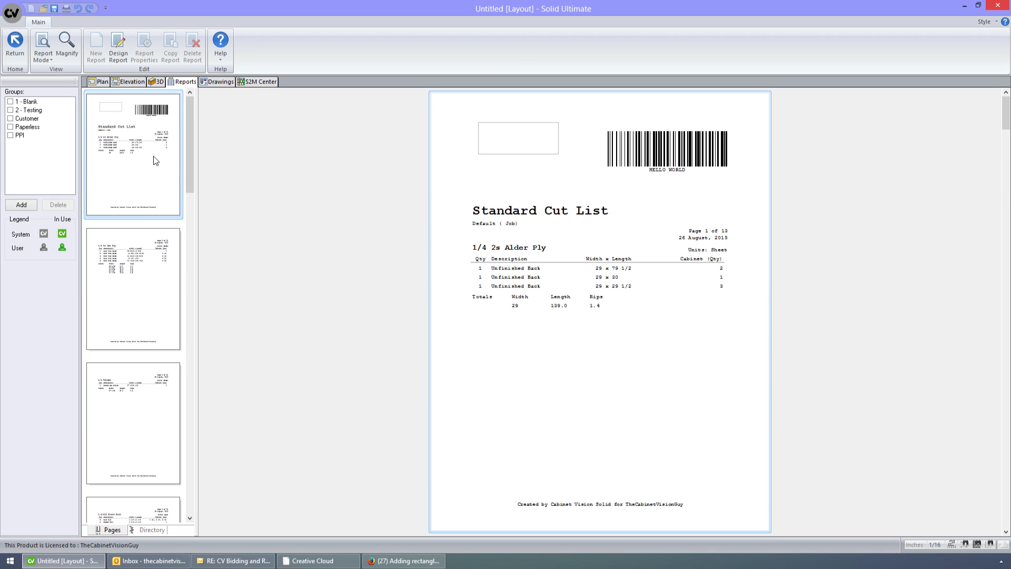
left_click(143, 246)
left_click(150, 395)
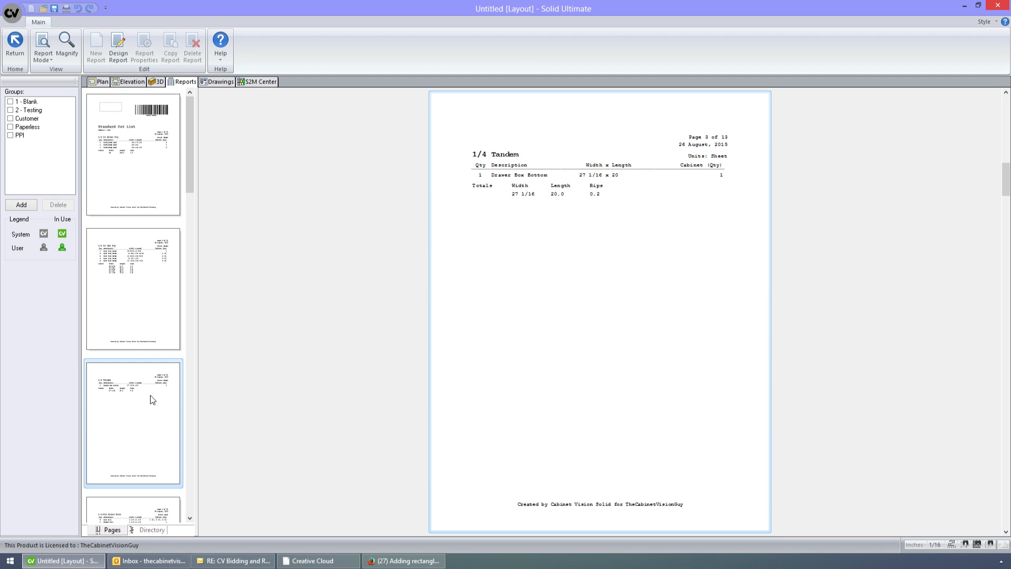
left_click(161, 263)
left_click(156, 158)
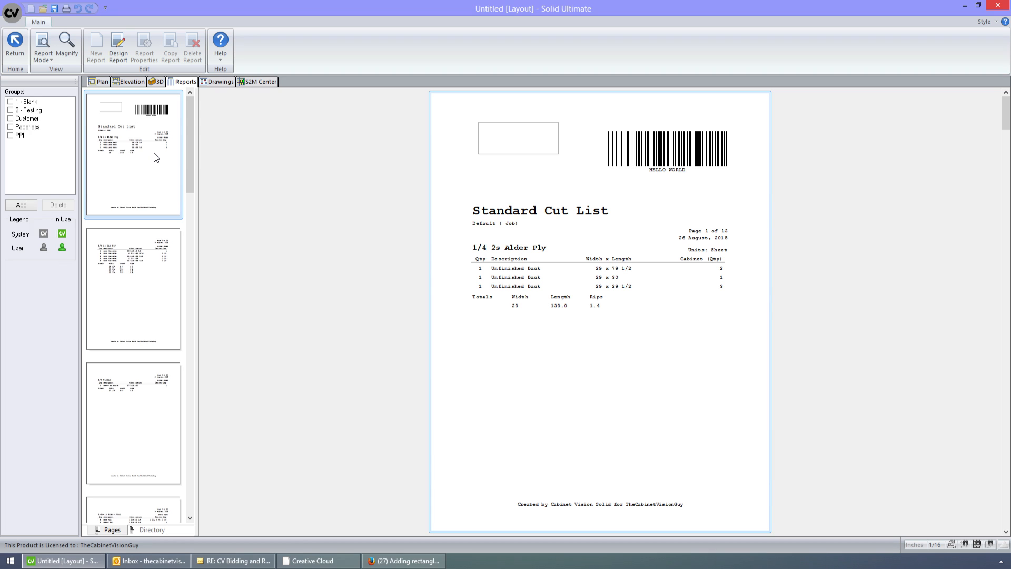